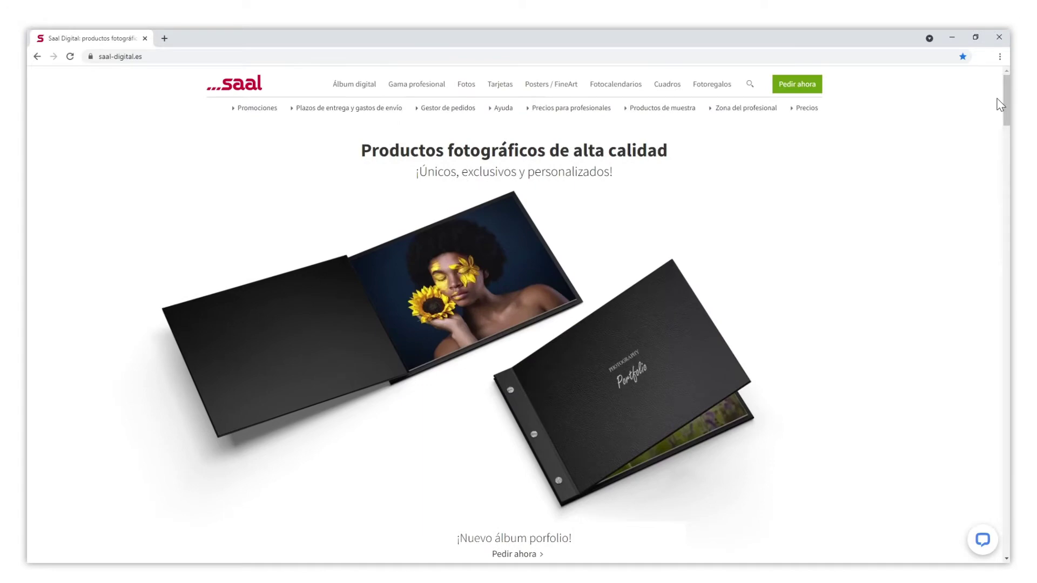
Open the professional zone and look through its PDF upload instructions before returning to the digital album specifications.
{"action": "left_click", "coordinate": [747, 108]}
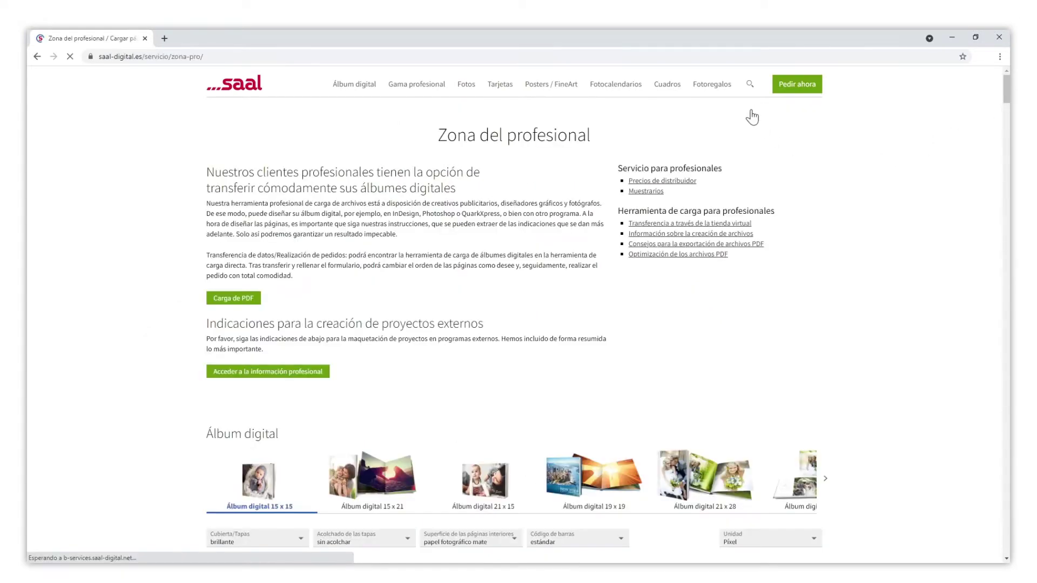
{"action": "left_click", "coordinate": [233, 298]}
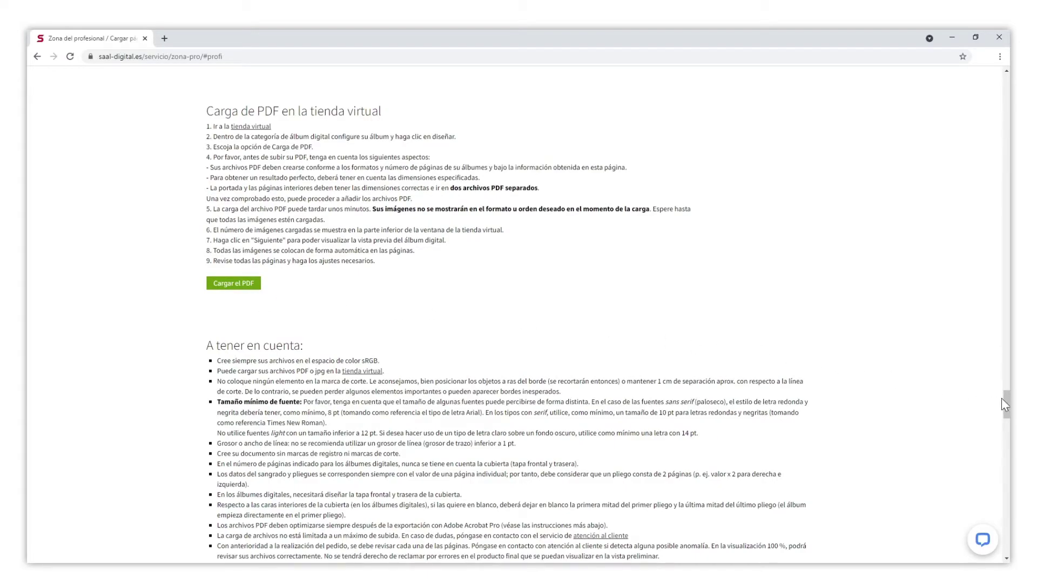
{"action": "left_click_drag", "start_coordinate": [1006, 404], "coordinate": [988, 107]}
Browse the digital album formats and select Álbum digital 28 x 19.
{"action": "left_click", "coordinate": [832, 152]}
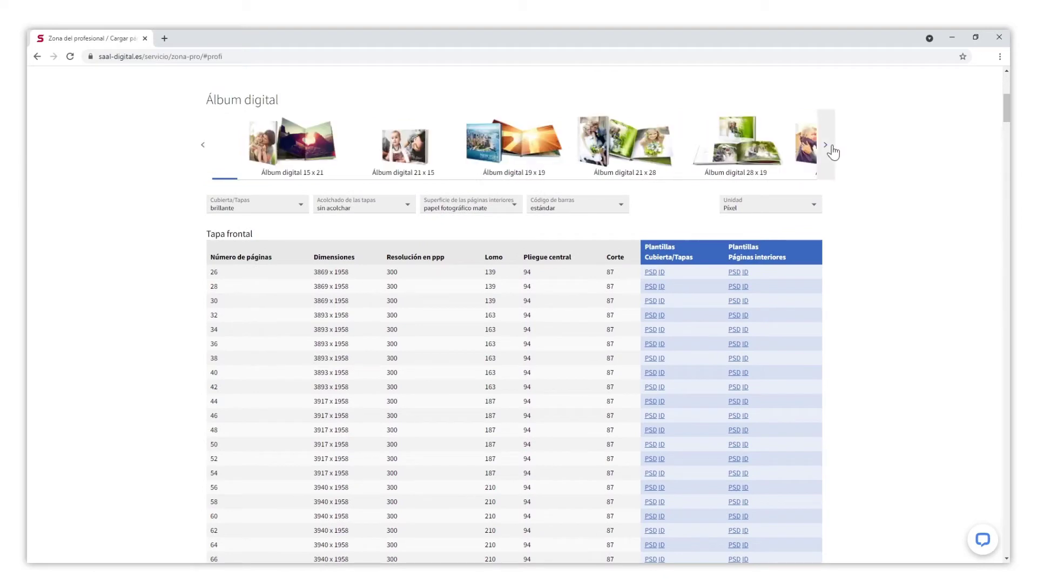
{"action": "left_click", "coordinate": [833, 152]}
{"action": "left_click", "coordinate": [832, 153]}
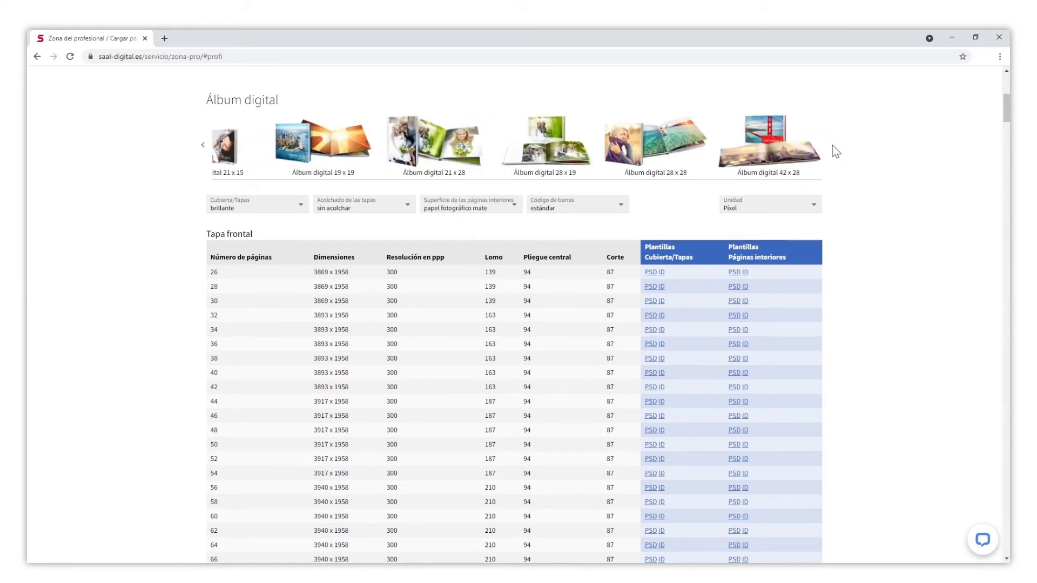
{"action": "left_click", "coordinate": [561, 162]}
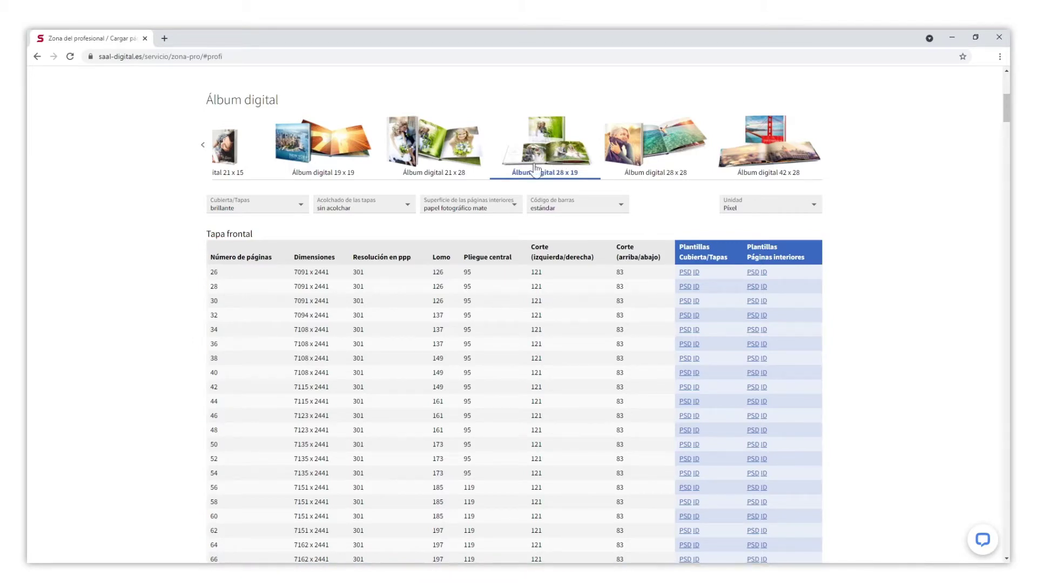
Set the cover padding to acolchadas and download the 60-page PSD templates for the cover and the interior pages.
{"action": "left_click", "coordinate": [401, 217]}
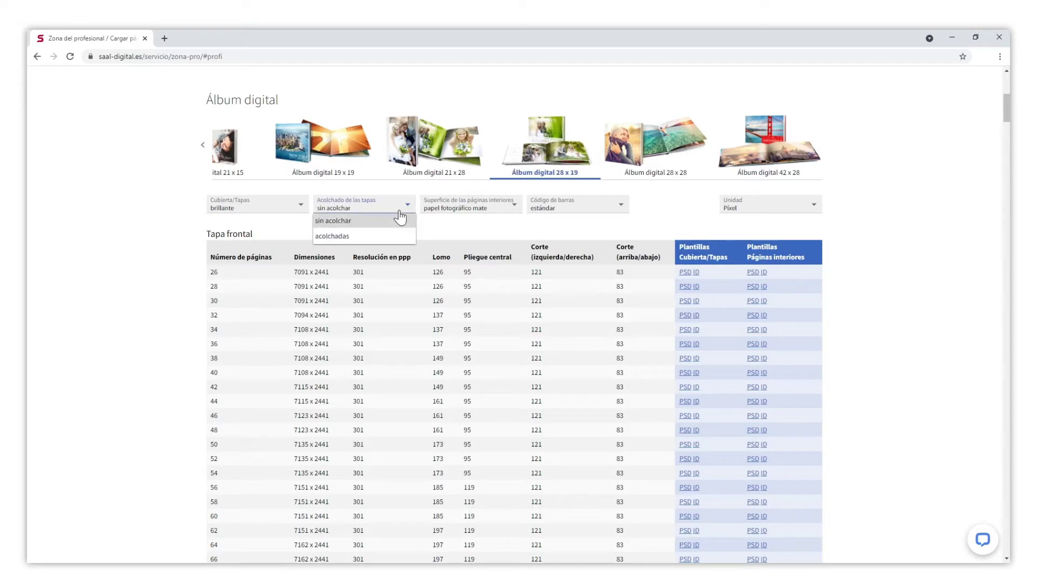
{"action": "left_click", "coordinate": [385, 241]}
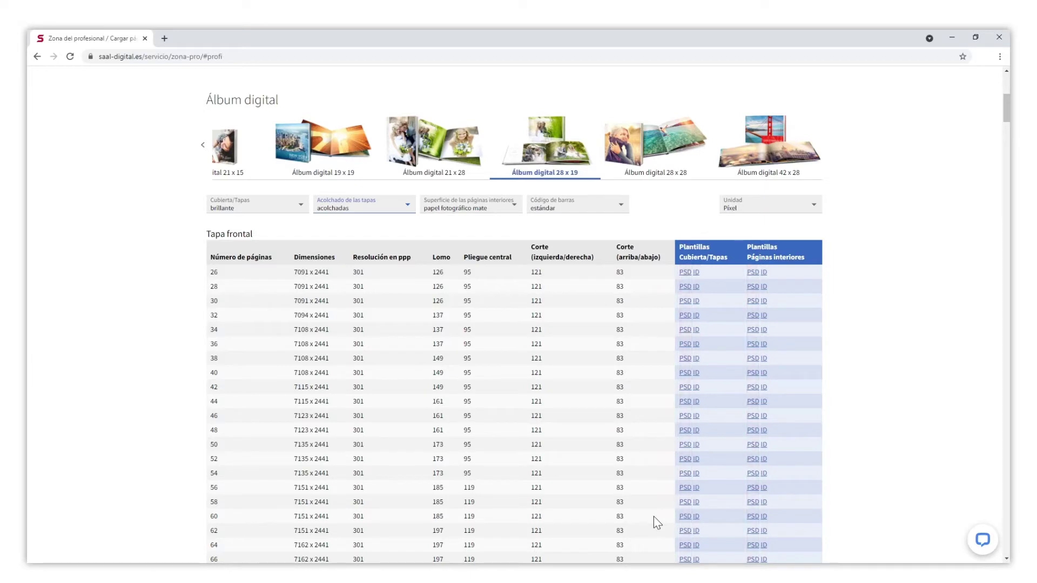
{"action": "left_click", "coordinate": [684, 516]}
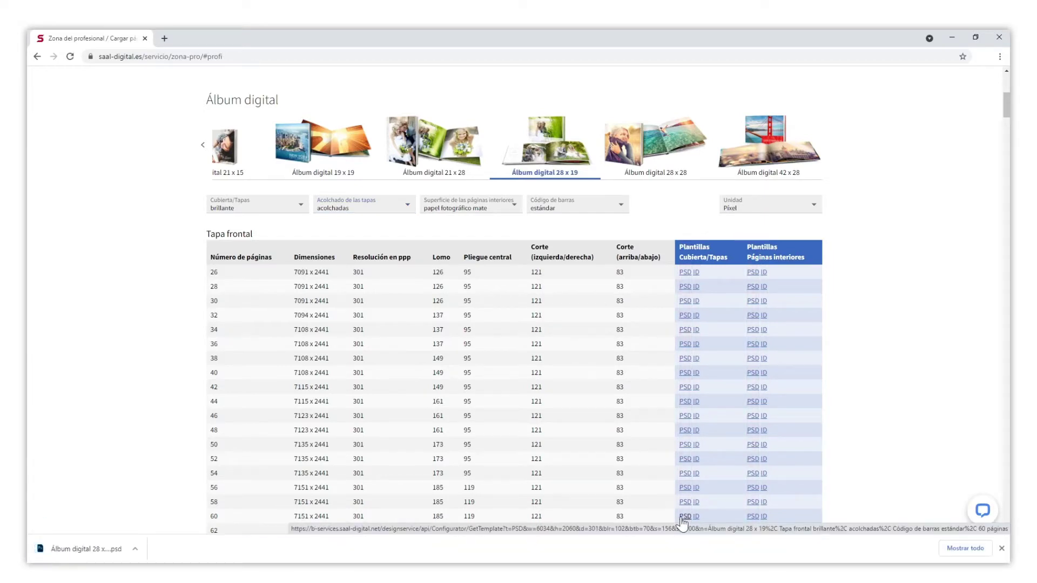
{"action": "left_click", "coordinate": [753, 516]}
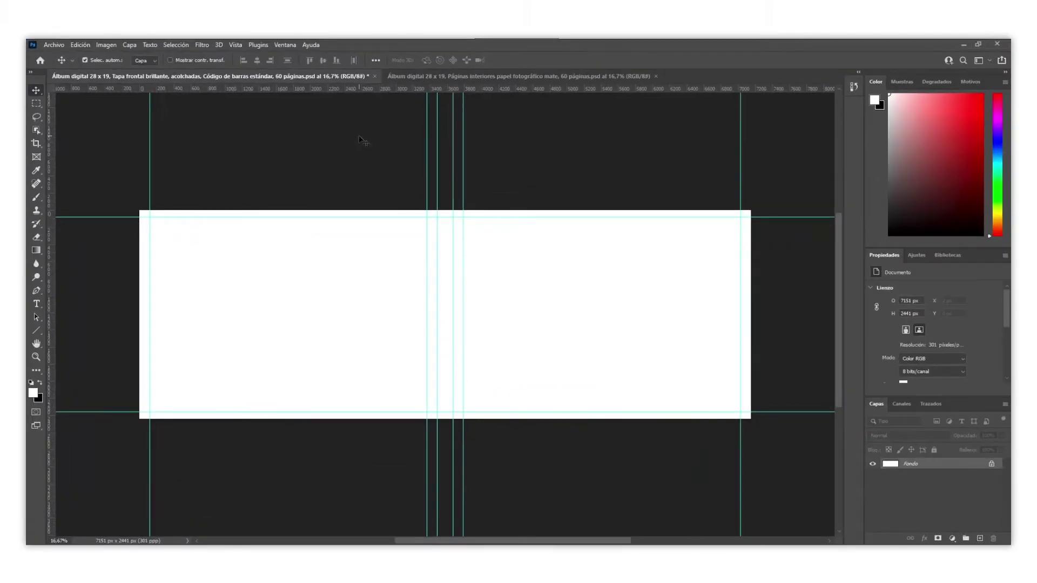
In Photoshop, place photo 001 in the cover template, flush with the canvas's right edge and scaled to about 79%.
{"action": "left_click", "coordinate": [454, 77]}
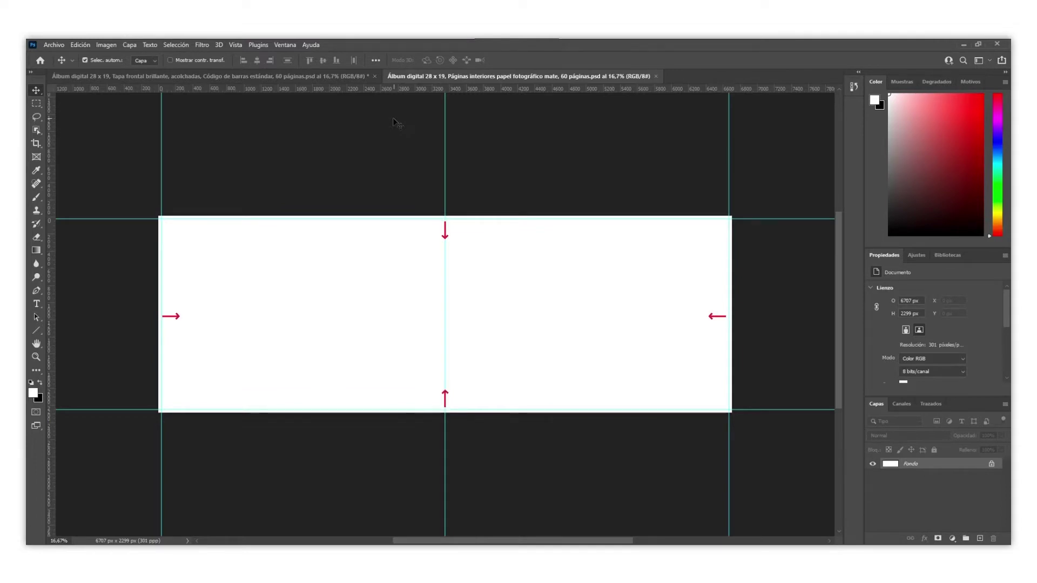
{"action": "left_click", "coordinate": [365, 76]}
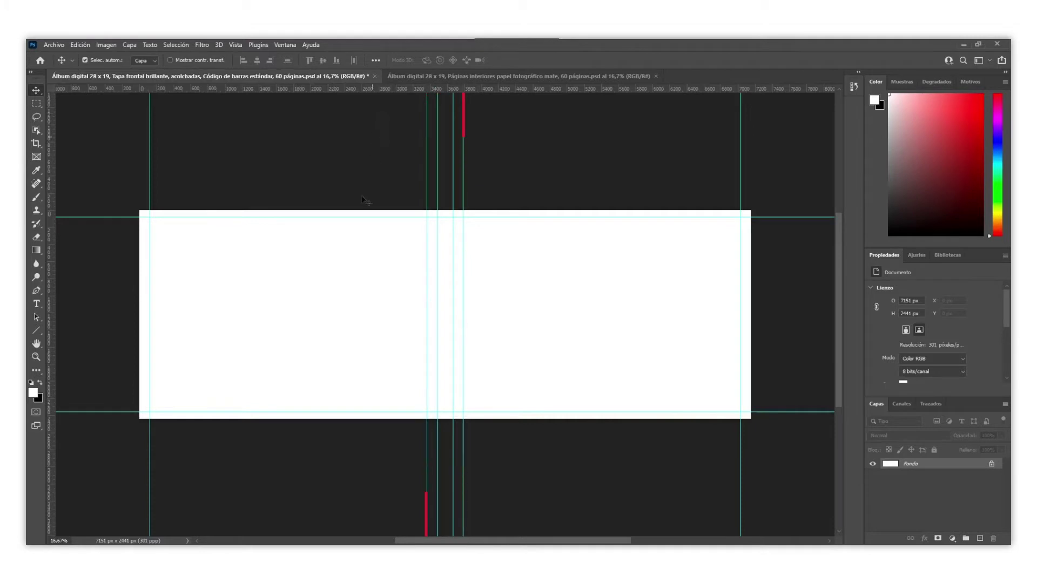
{"action": "left_click_drag", "start_coordinate": [1036, 302], "coordinate": [572, 302]}
{"action": "left_click_drag", "start_coordinate": [497, 320], "coordinate": [655, 320]}
{"action": "left_click_drag", "start_coordinate": [437, 314], "coordinate": [260, 311]}
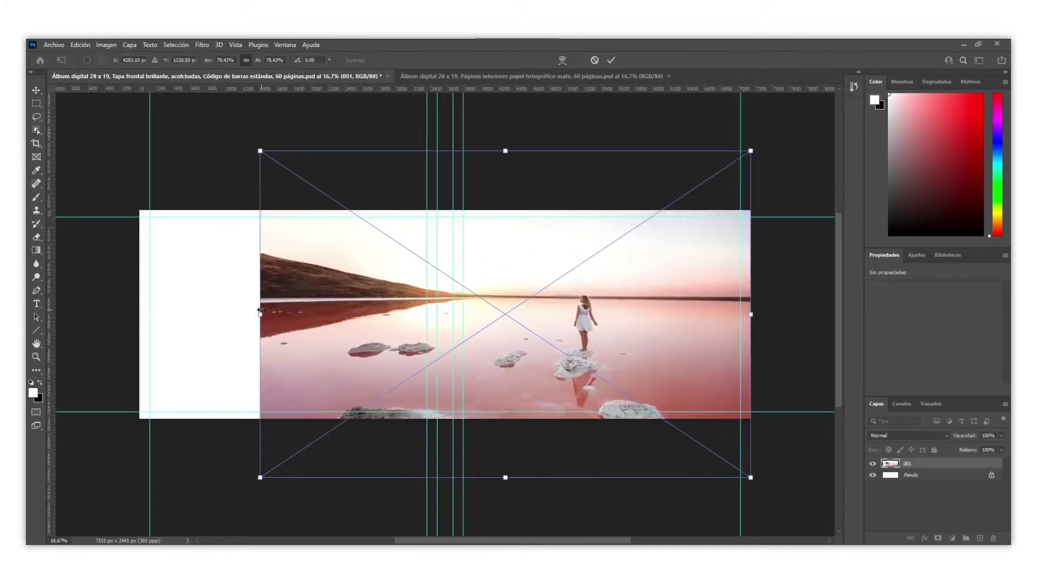
{"action": "key", "text": "Return"}
Draw a white 1000 px thick line at about 57° that cuts off the photo's left side diagonally.
{"action": "key", "text": "u"}
{"action": "left_click_drag", "start_coordinate": [237, 426], "coordinate": [413, 153]}
{"action": "left_click_drag", "start_coordinate": [285, 277], "coordinate": [228, 240]}
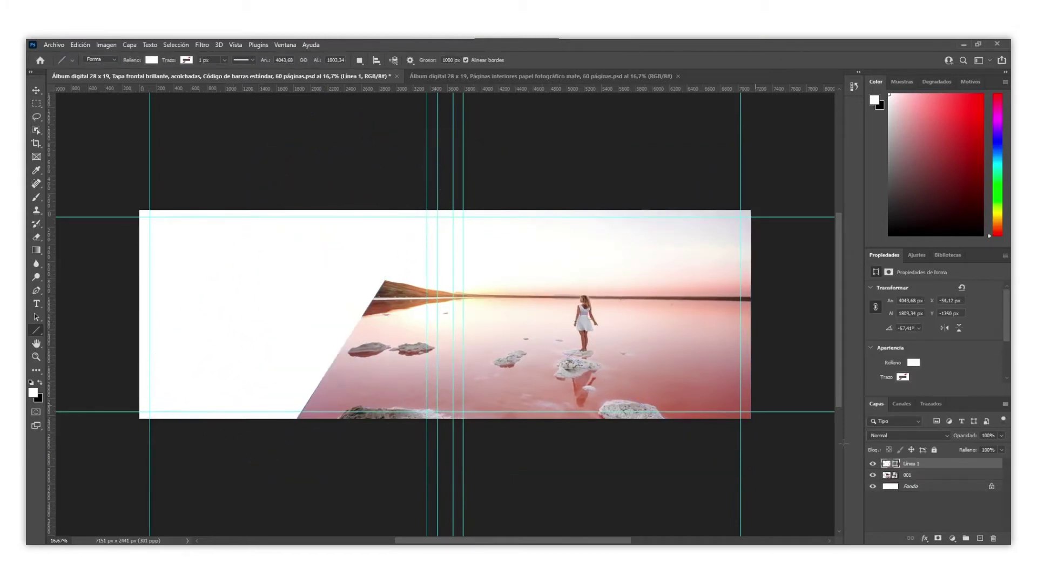
Duplicate the white diagonal line and move the copy over the lower-right corner of the cover.
{"action": "key", "text": "ctrl+j"}
{"action": "key", "text": "v"}
{"action": "left_click_drag", "start_coordinate": [286, 289], "coordinate": [770, 420]}
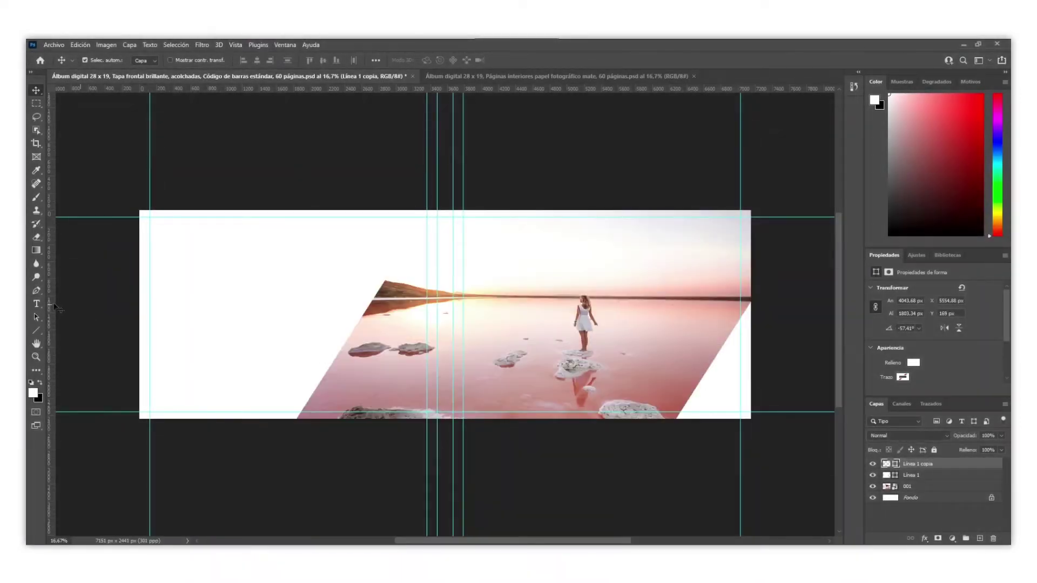
Add the title Paisajes above the woman on the front cover and 2019 centred below it in a different font.
{"action": "left_click", "coordinate": [36, 304]}
{"action": "left_click", "coordinate": [557, 241]}
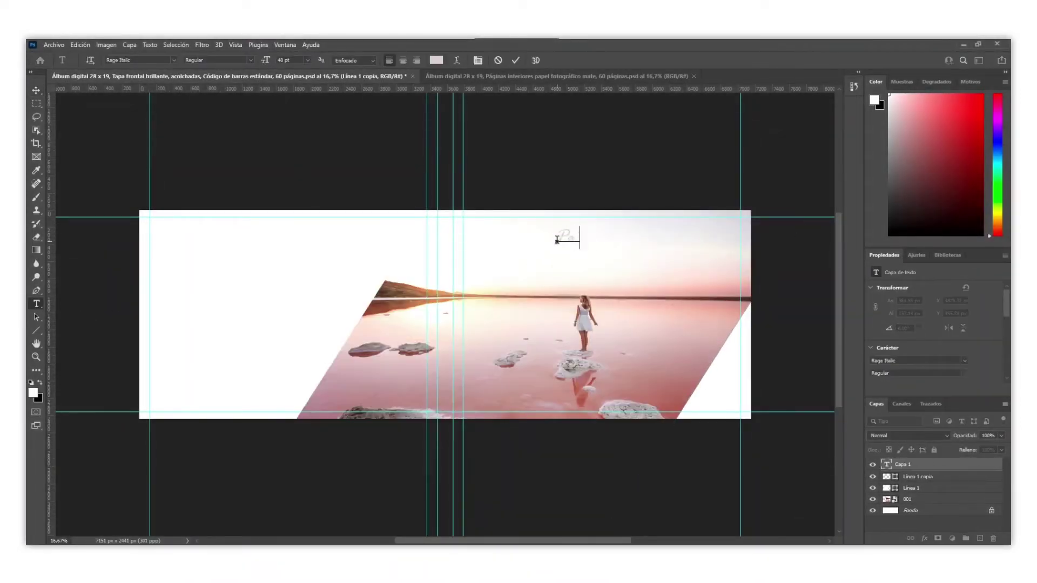
{"action": "left_click", "coordinate": [565, 261]}
{"action": "left_click", "coordinate": [565, 262]}
{"action": "type", "text": "2019"}
{"action": "key", "text": "ctrl+a"}
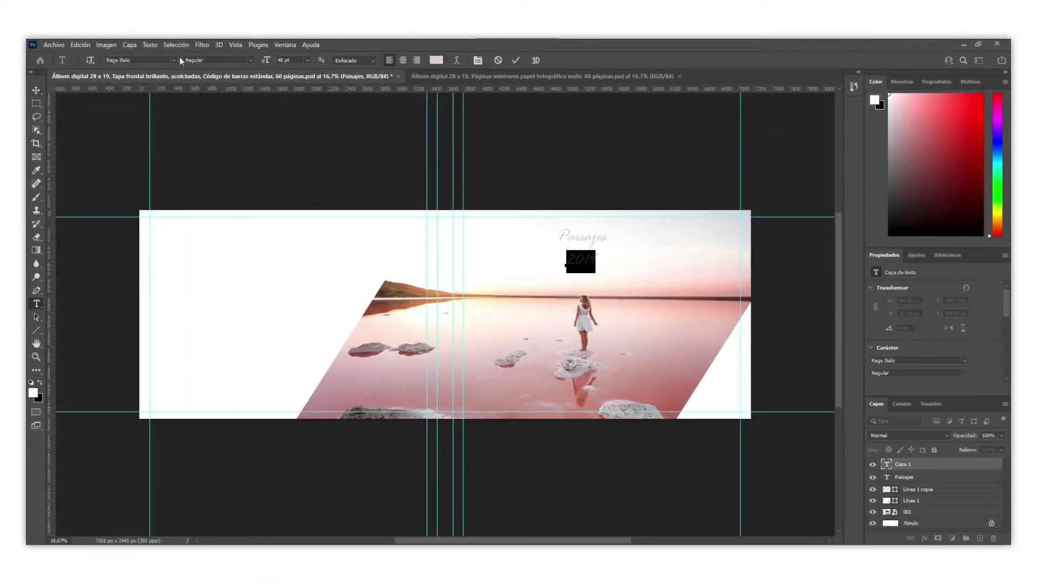
{"action": "left_click", "coordinate": [36, 90]}
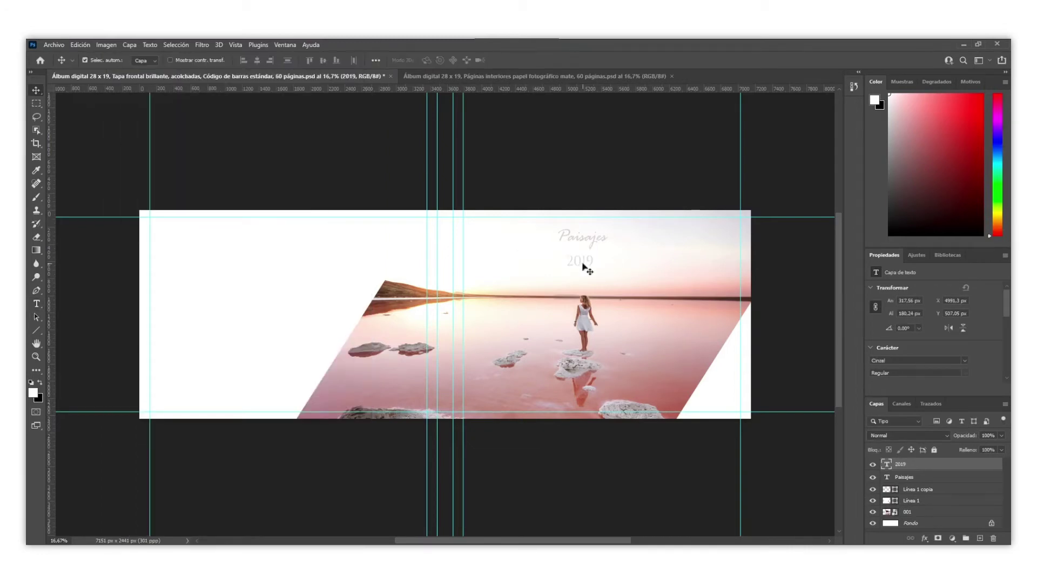
{"action": "left_click", "coordinate": [606, 194]}
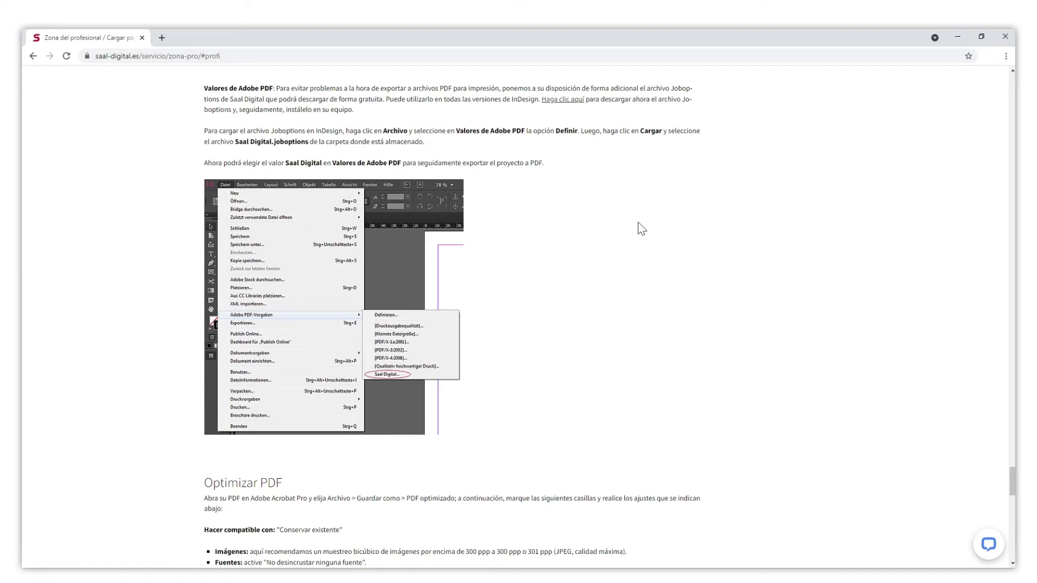
Download the Saal Digital joboptions file from the professional zone and load it in Photoshop as an Adobe PDF preset.
{"action": "left_click", "coordinate": [555, 102]}
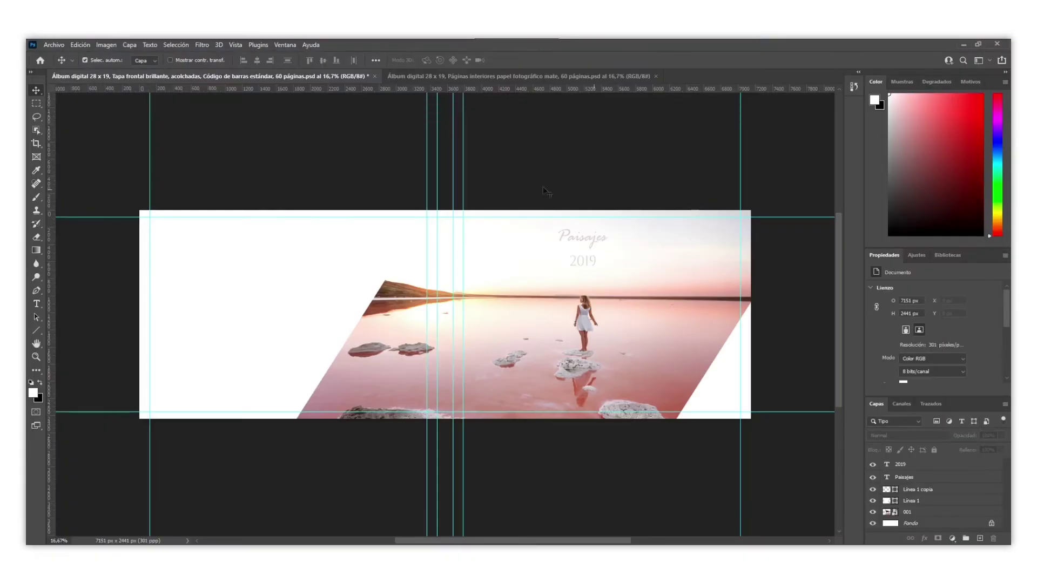
{"action": "left_click", "coordinate": [83, 46]}
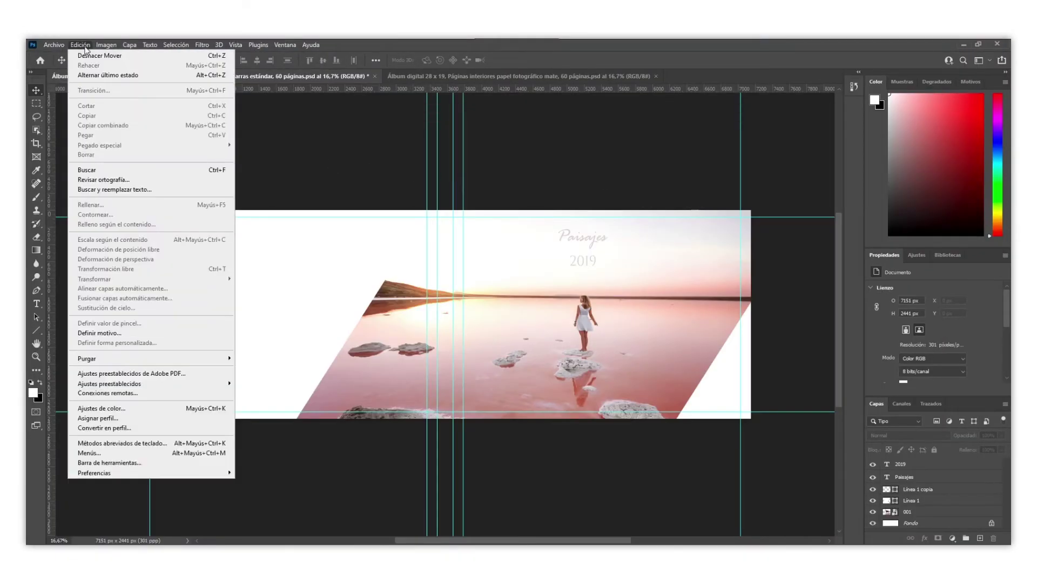
{"action": "left_click", "coordinate": [148, 374]}
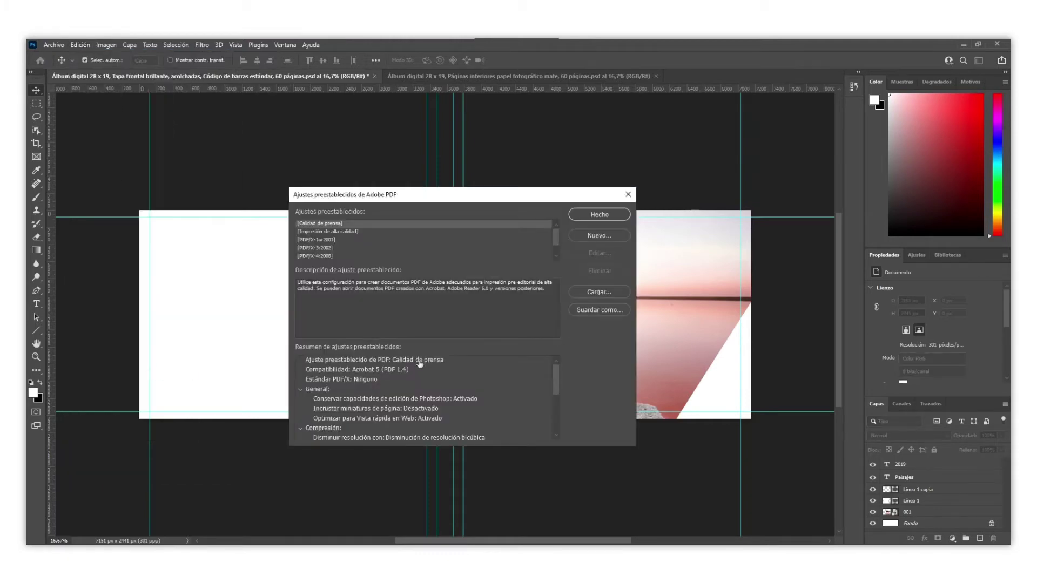
{"action": "left_click", "coordinate": [586, 294]}
{"action": "left_click", "coordinate": [507, 257]}
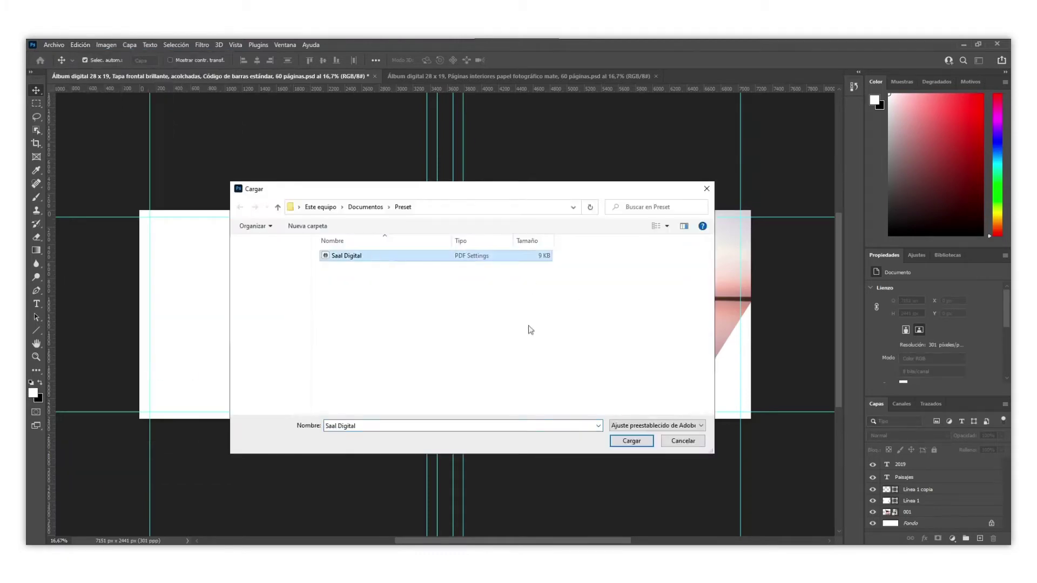
{"action": "left_click", "coordinate": [629, 440]}
{"action": "left_click", "coordinate": [591, 216]}
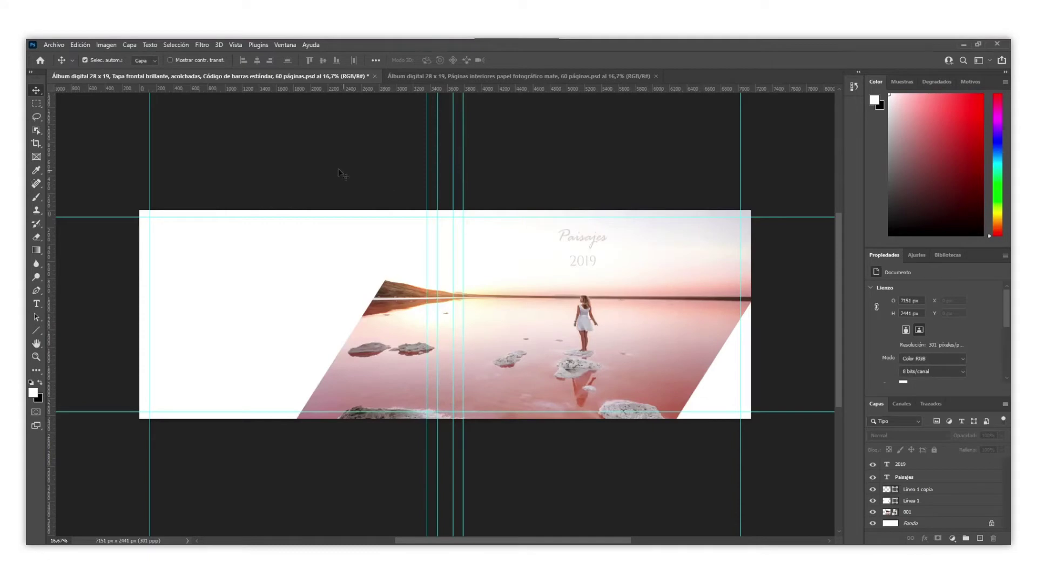
Save the cover as a PDF using the loaded Saal Digital preset.
{"action": "left_click", "coordinate": [54, 45]}
{"action": "left_click", "coordinate": [107, 180]}
{"action": "left_click", "coordinate": [620, 481]}
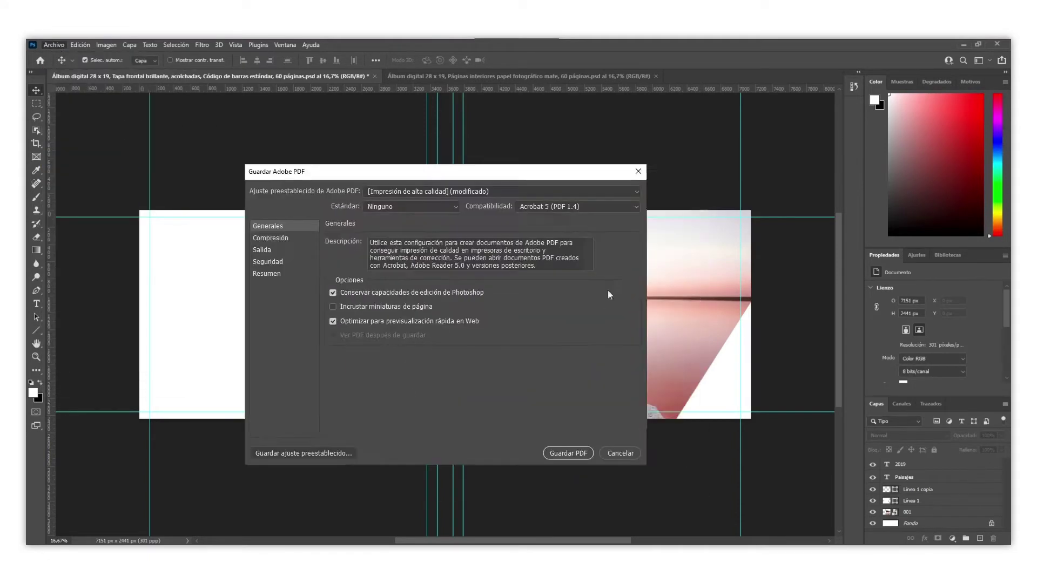
{"action": "left_click", "coordinate": [634, 191]}
{"action": "left_click", "coordinate": [592, 266]}
{"action": "left_click", "coordinate": [563, 453]}
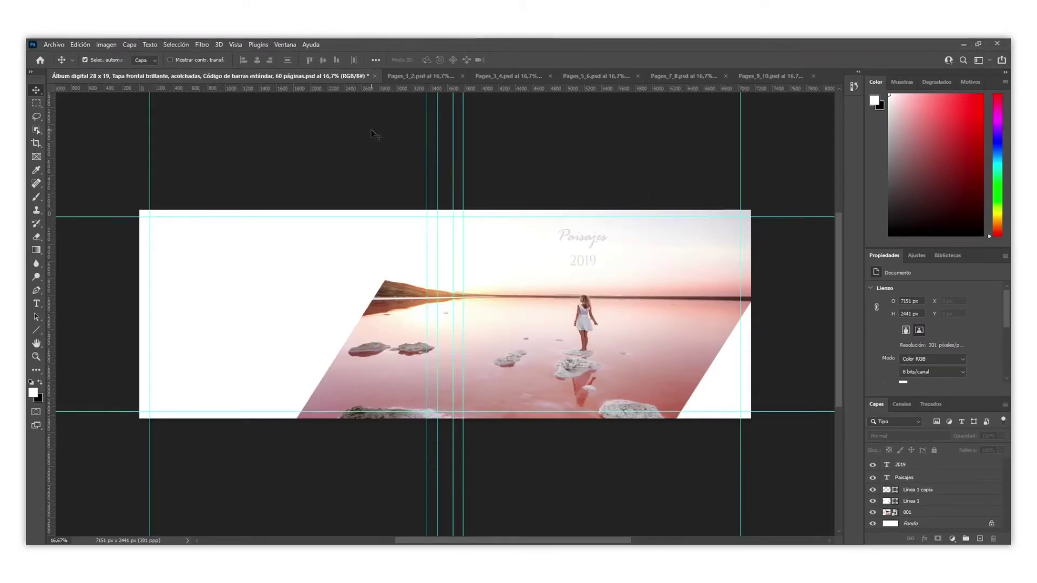
Review the interior spreads Pages_1_2, Pages_3_4, Pages_5_6 and Pages_7_8.
{"action": "left_click", "coordinate": [409, 76]}
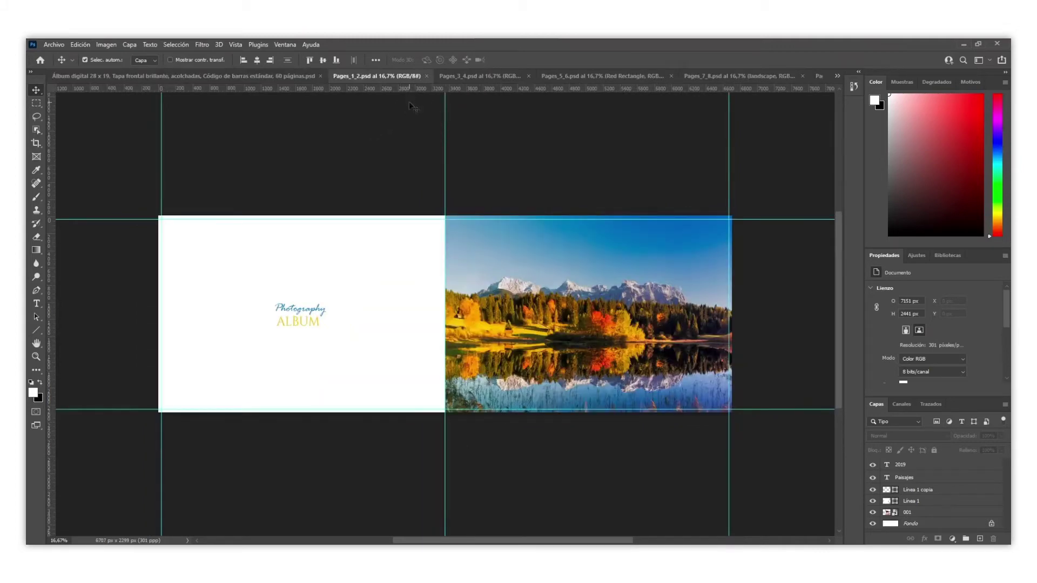
{"action": "left_click", "coordinate": [477, 76]}
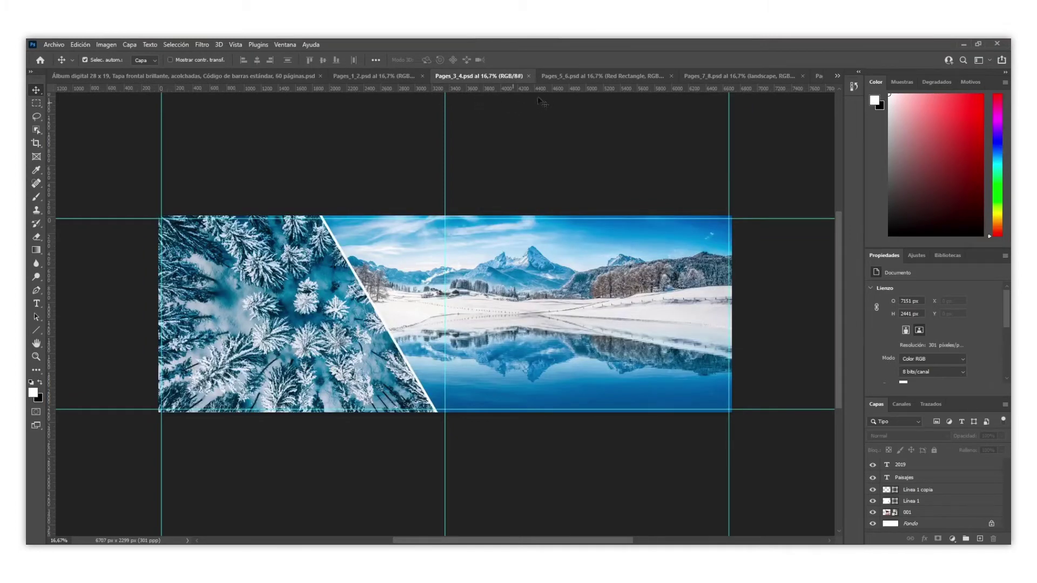
{"action": "left_click", "coordinate": [561, 80]}
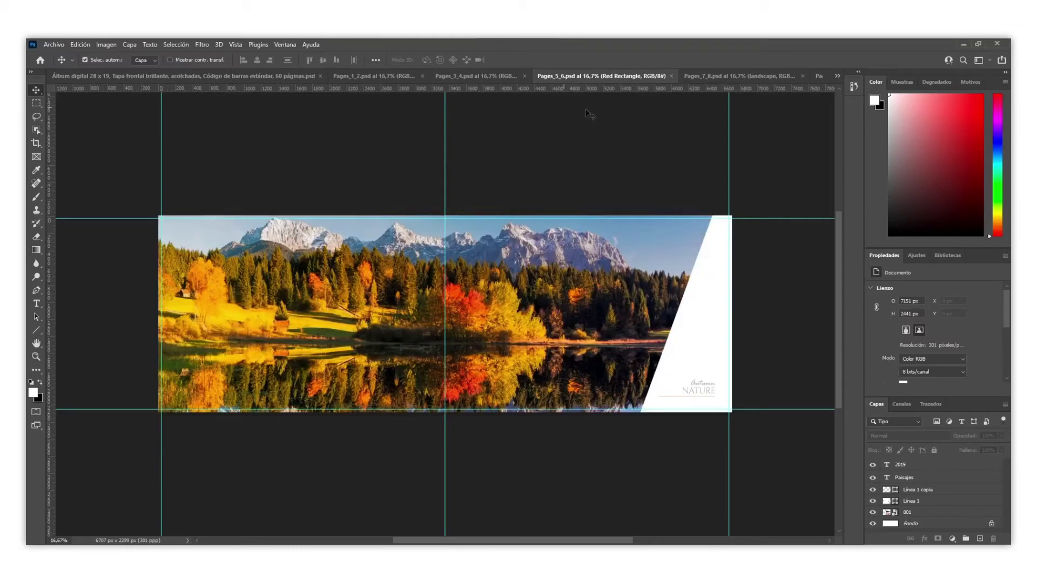
{"action": "left_click", "coordinate": [698, 77]}
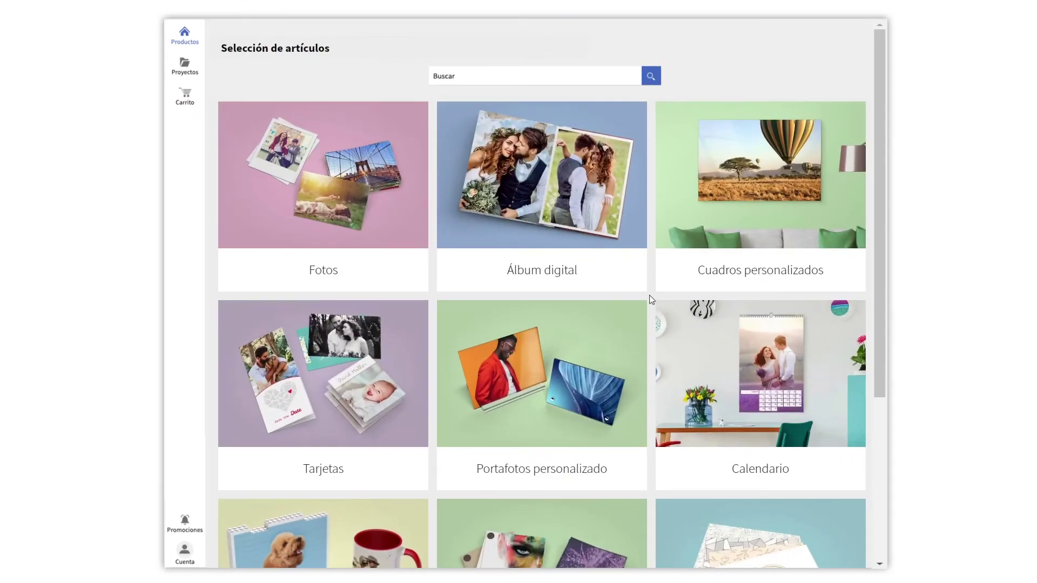
In the Saal Digital ordering app, choose the Álbum digital 28 x 19 product from the digital album range.
{"action": "left_click", "coordinate": [605, 275]}
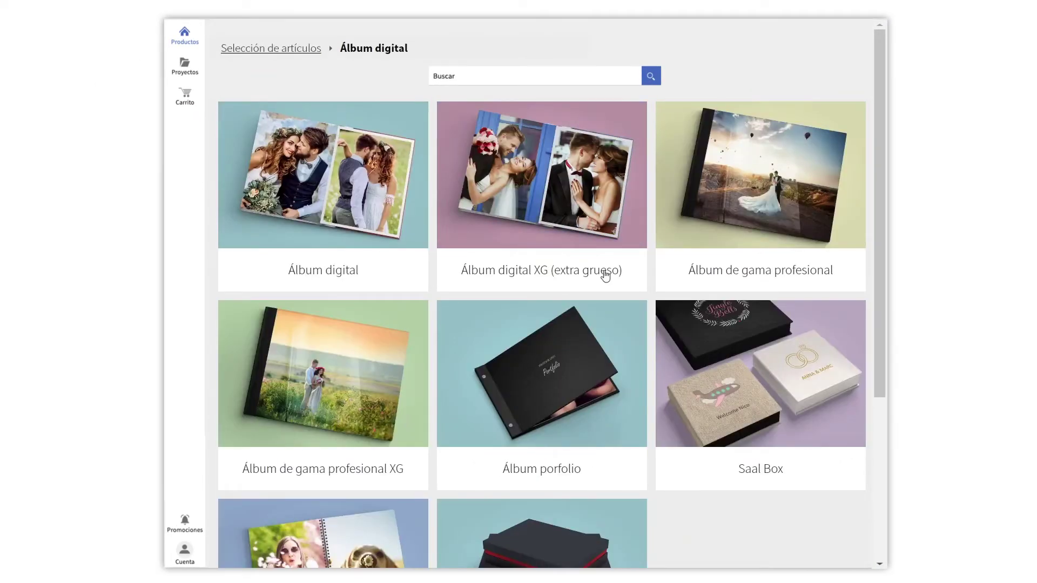
{"action": "left_click", "coordinate": [408, 274]}
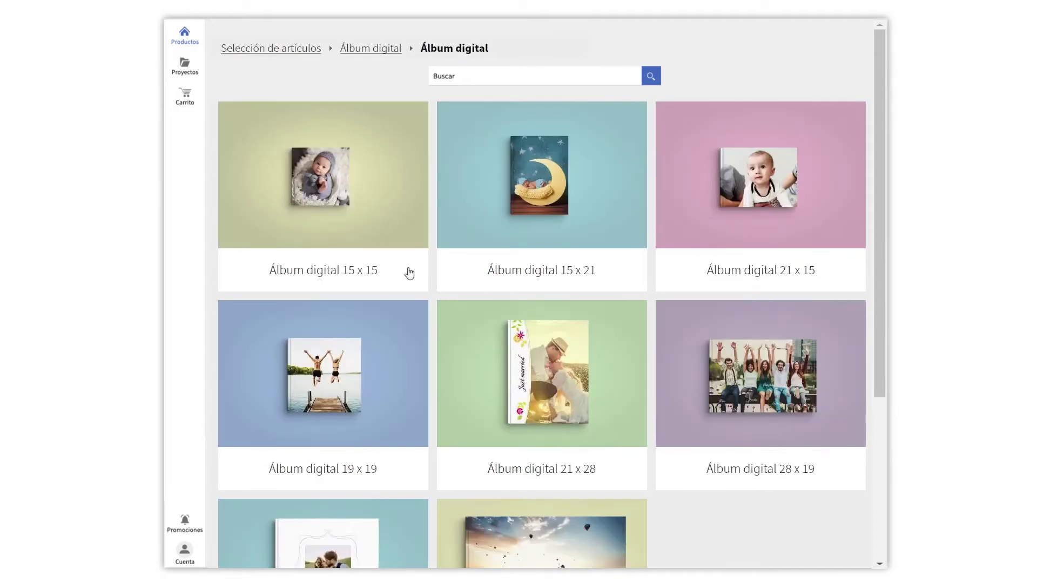
{"action": "left_click", "coordinate": [698, 434]}
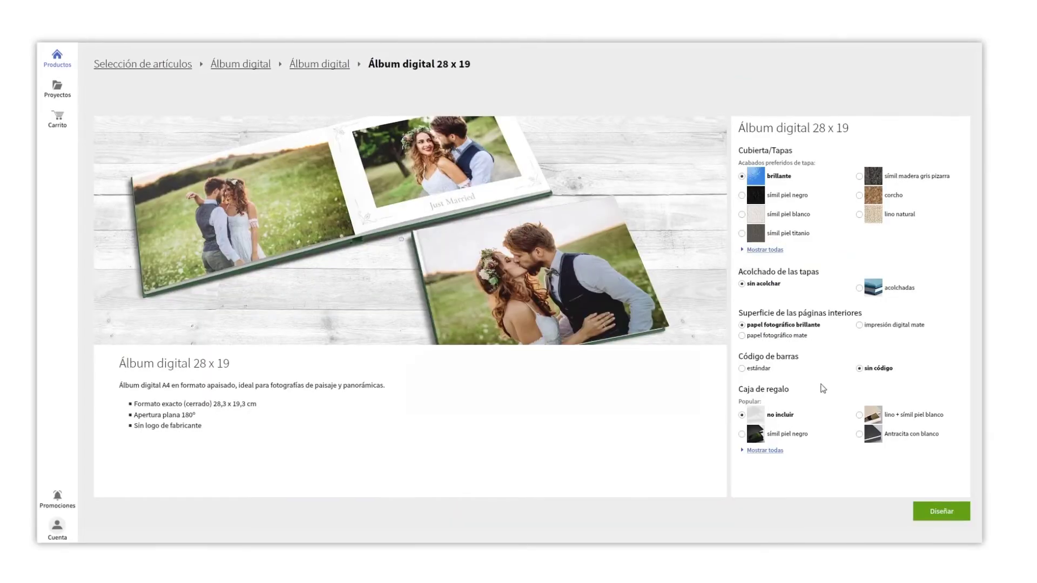
Configure the album with acolchadas covers and start the design with the Carga de PDF option.
{"action": "left_click", "coordinate": [859, 289]}
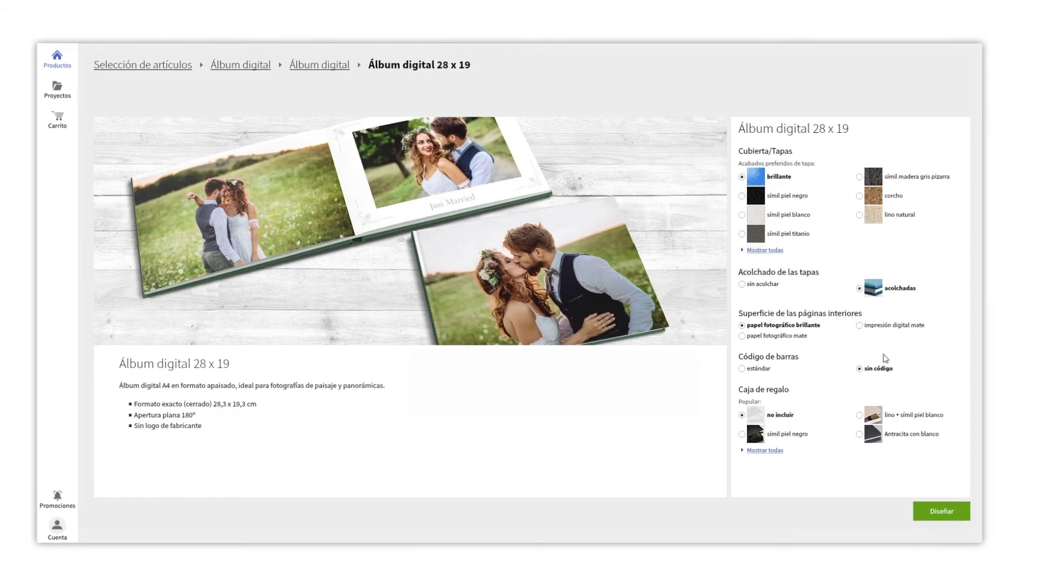
{"action": "left_click", "coordinate": [942, 510]}
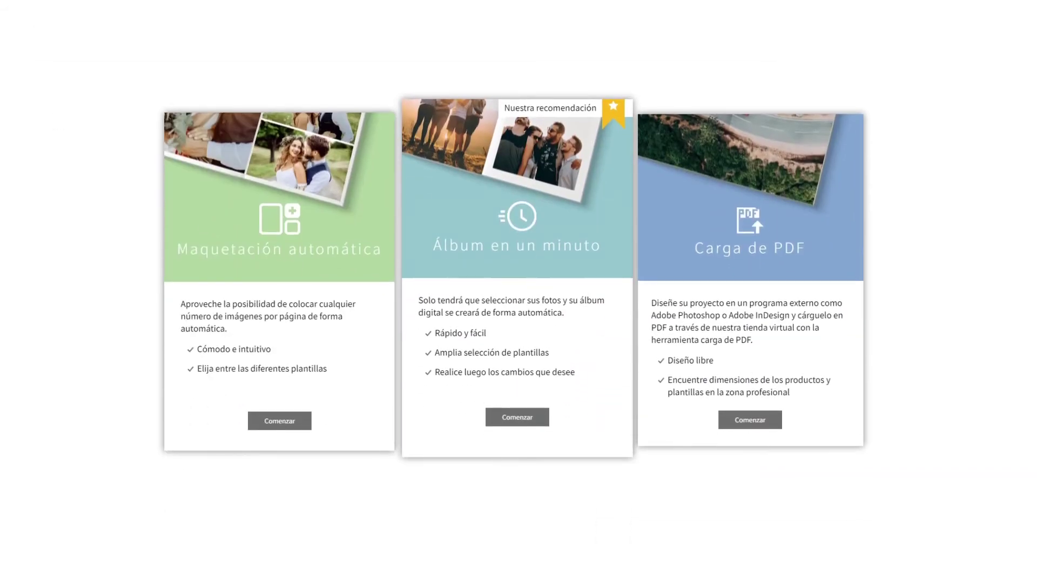
{"action": "left_click", "coordinate": [754, 427]}
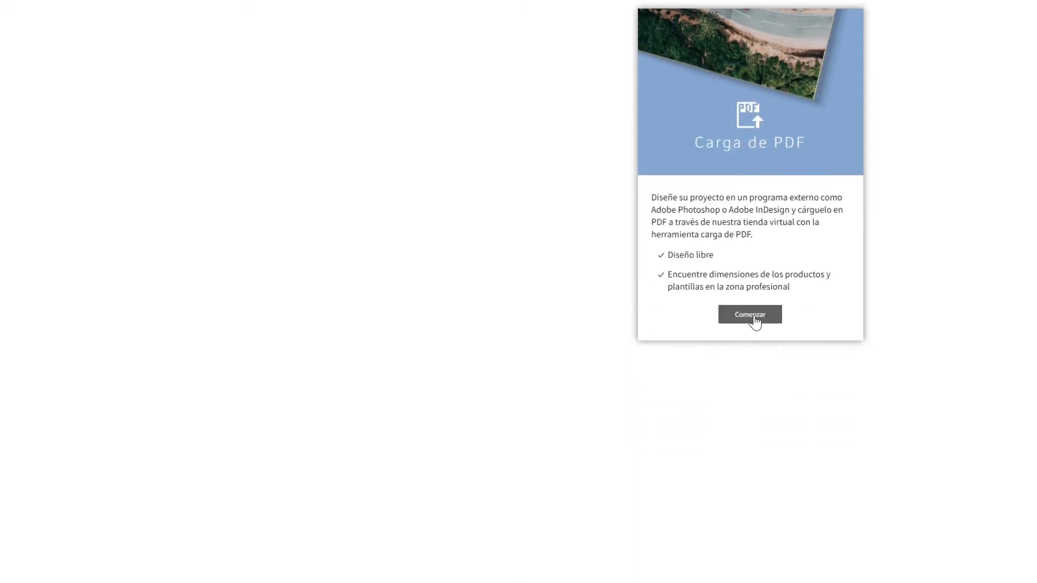
Upload Cover_Photobook_28x19 and all interior Pages PDFs from the device's Paisajes PDF folder.
{"action": "left_click", "coordinate": [521, 314]}
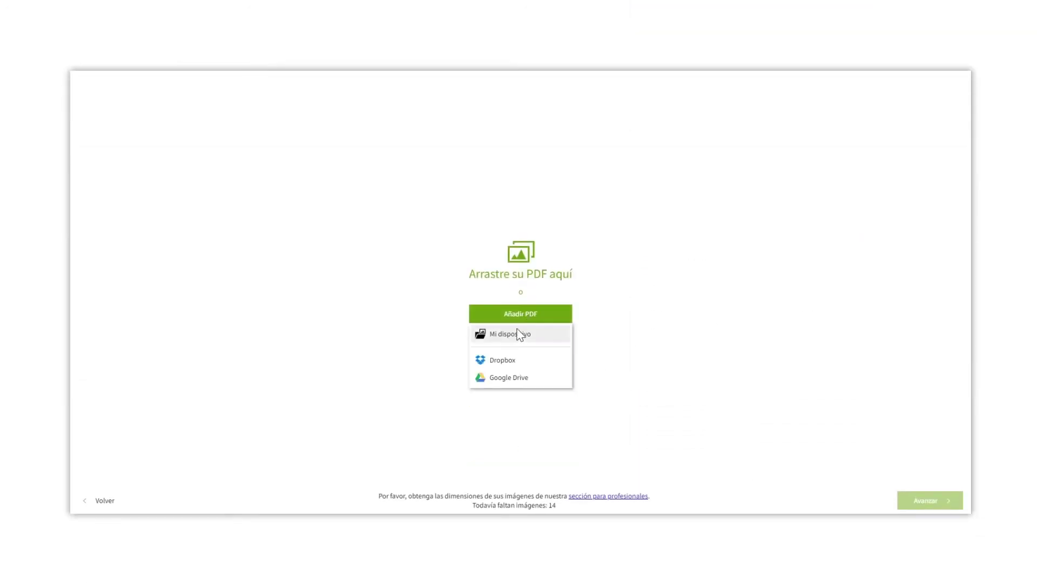
{"action": "left_click", "coordinate": [518, 333]}
{"action": "left_click", "coordinate": [436, 198]}
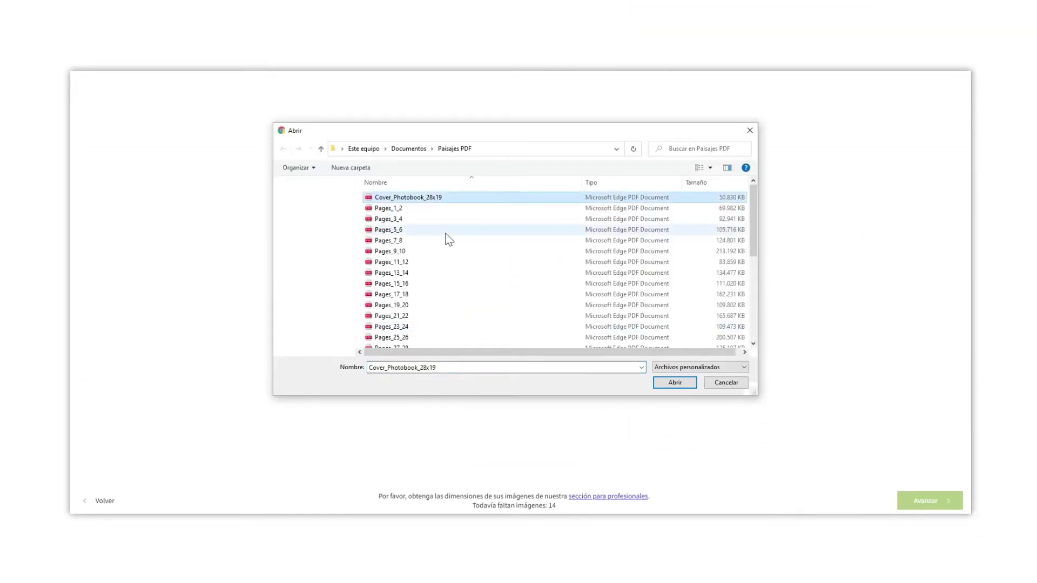
{"action": "scroll", "coordinate": [453, 303], "scroll_direction": "down", "scroll_amount": 5}
{"action": "left_click", "coordinate": [439, 342], "text": "shift"}
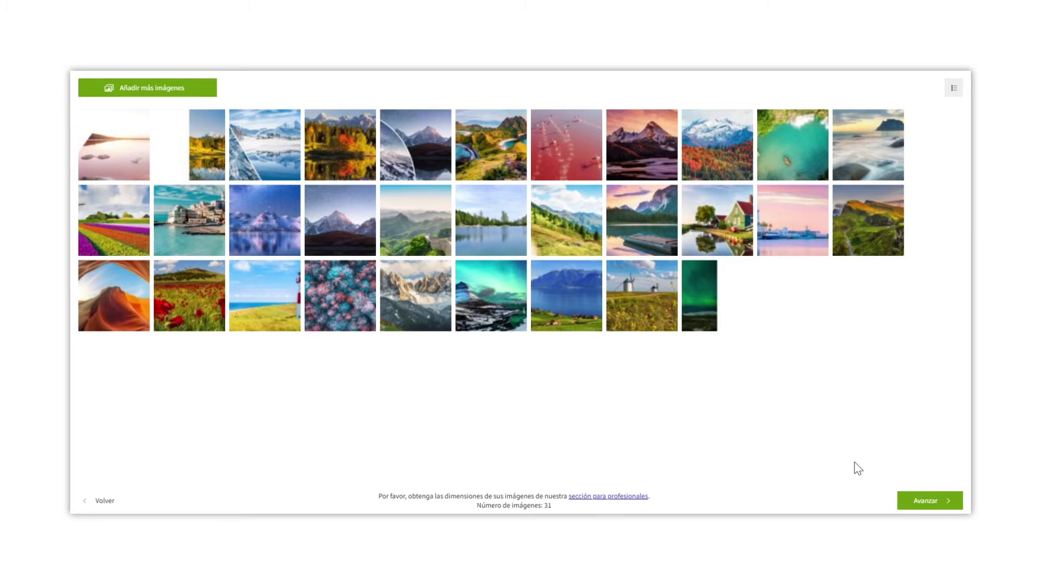
Continue with the uploaded files and title the project Paisajes.
{"action": "left_click", "coordinate": [918, 500]}
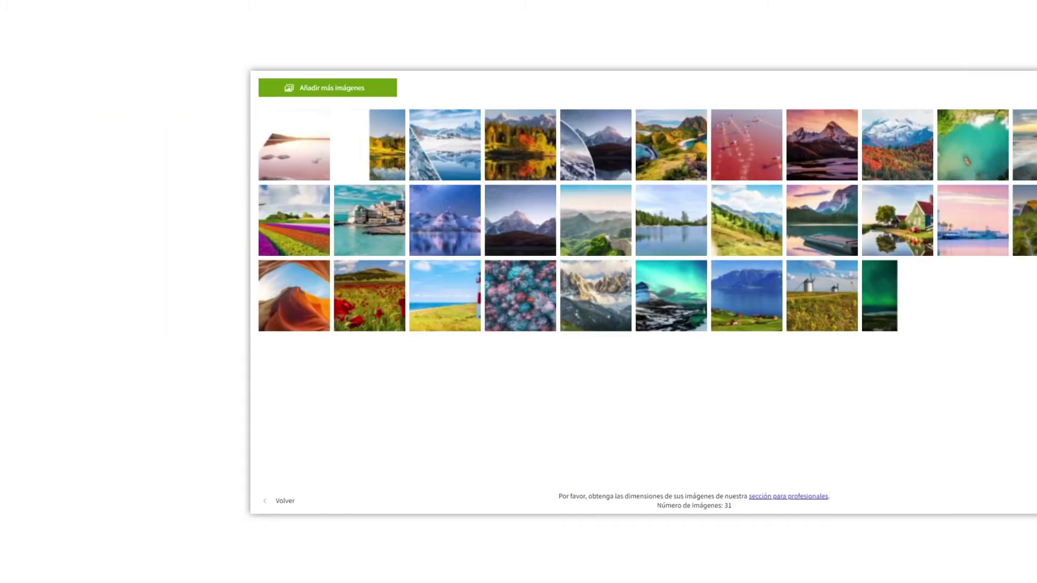
{"action": "type", "text": "Paisajes"}
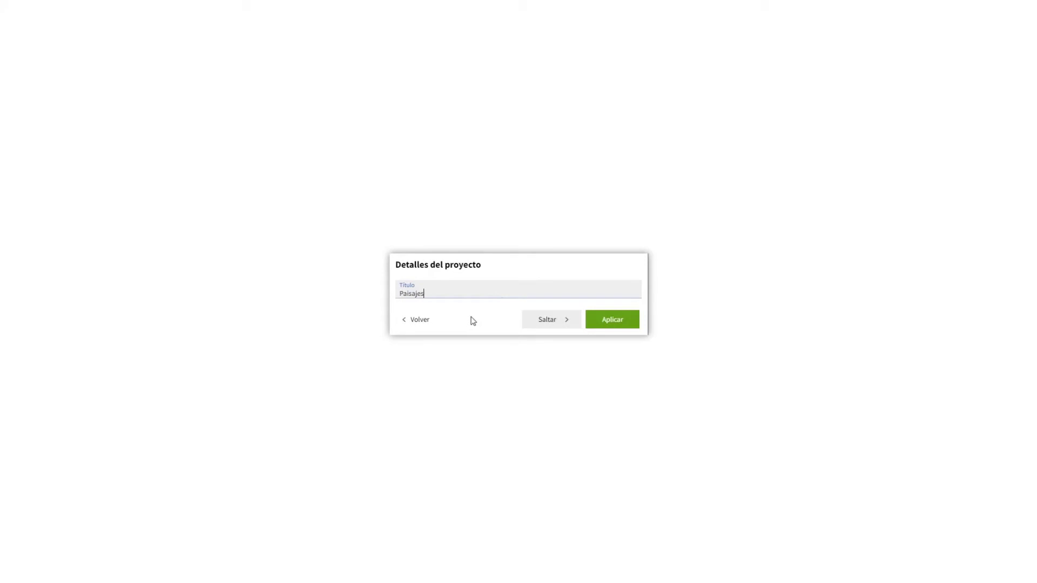
{"action": "left_click", "coordinate": [610, 323]}
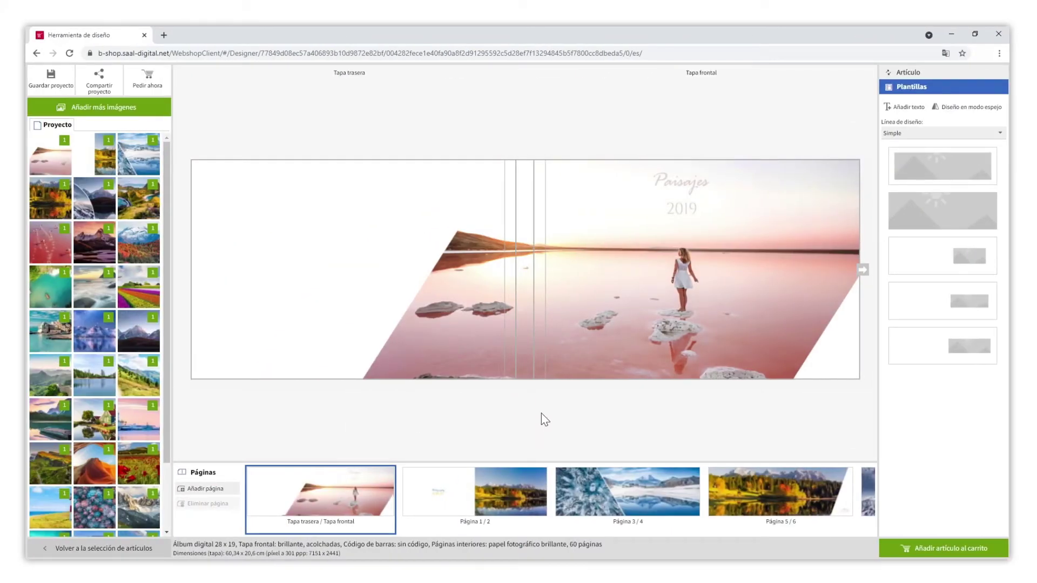
Review the album's interior spreads 1/2, 3/4, 5/6 and the one that follows in the design tool.
{"action": "left_click", "coordinate": [486, 487]}
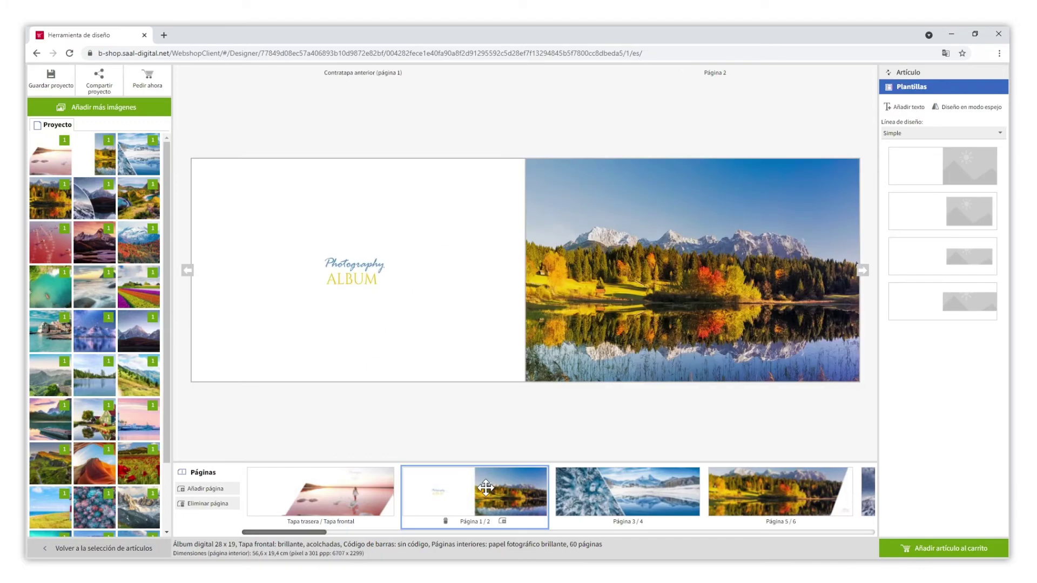
{"action": "left_click", "coordinate": [597, 487]}
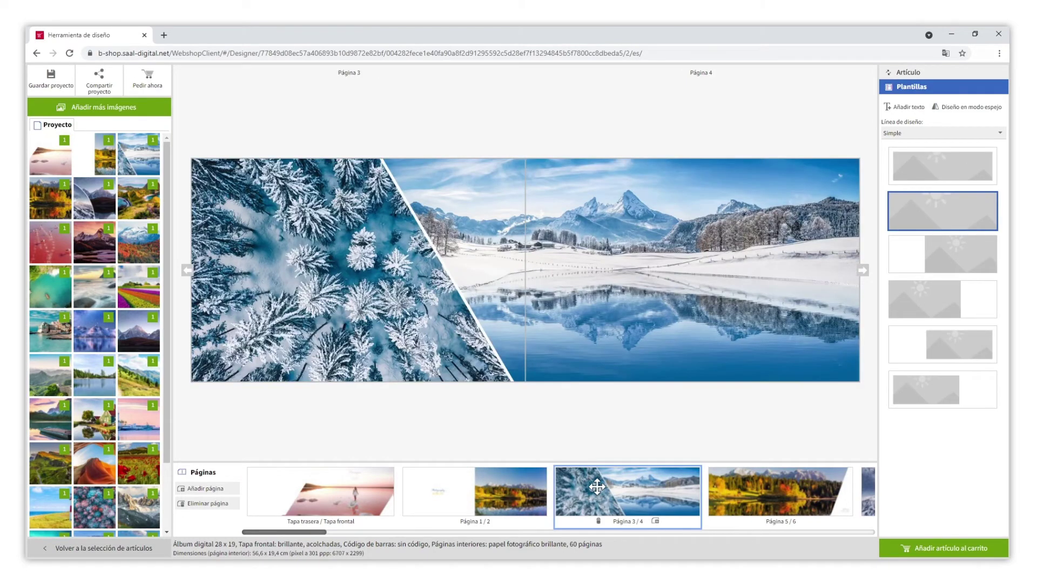
{"action": "left_click", "coordinate": [773, 487]}
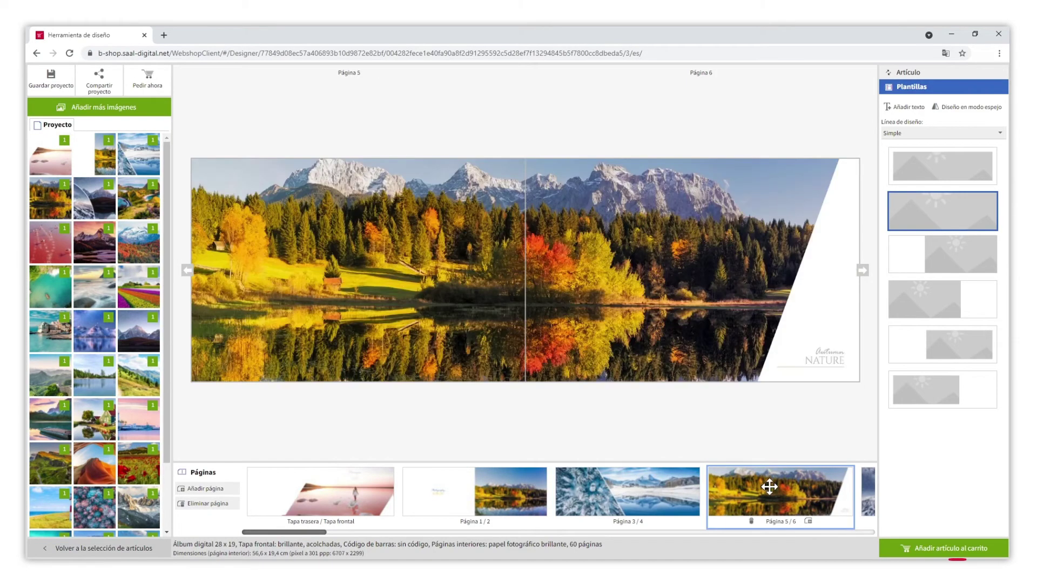
{"action": "left_click", "coordinate": [863, 488]}
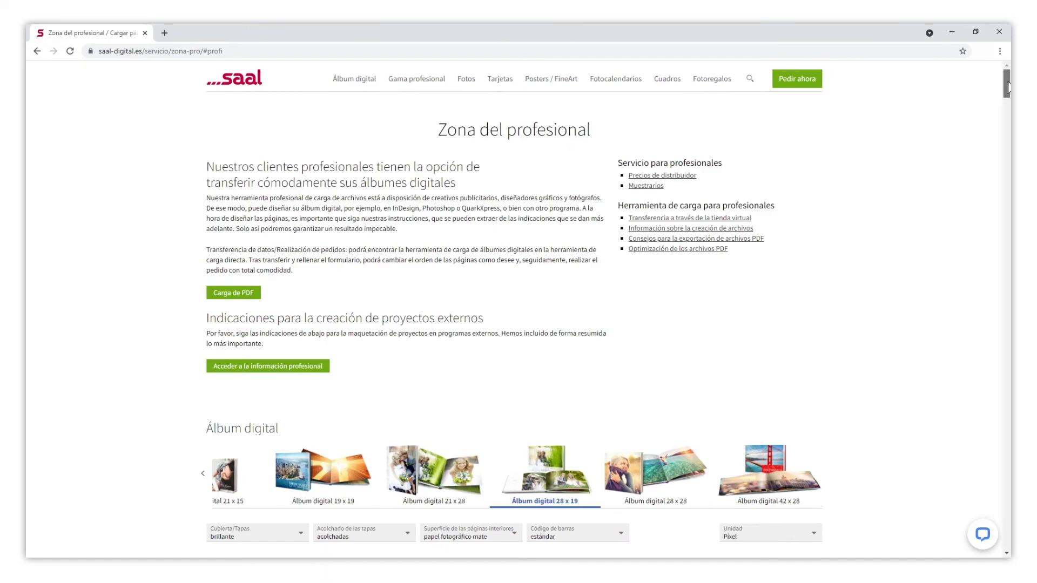
In the Zona del profesional, download the 46-page InDesign cover and interior templates for Álbum profesional 30 x 30 with Metacrilato + símil piel.
{"action": "left_click_drag", "start_coordinate": [1007, 86], "coordinate": [1009, 284]}
{"action": "left_click", "coordinate": [594, 123]}
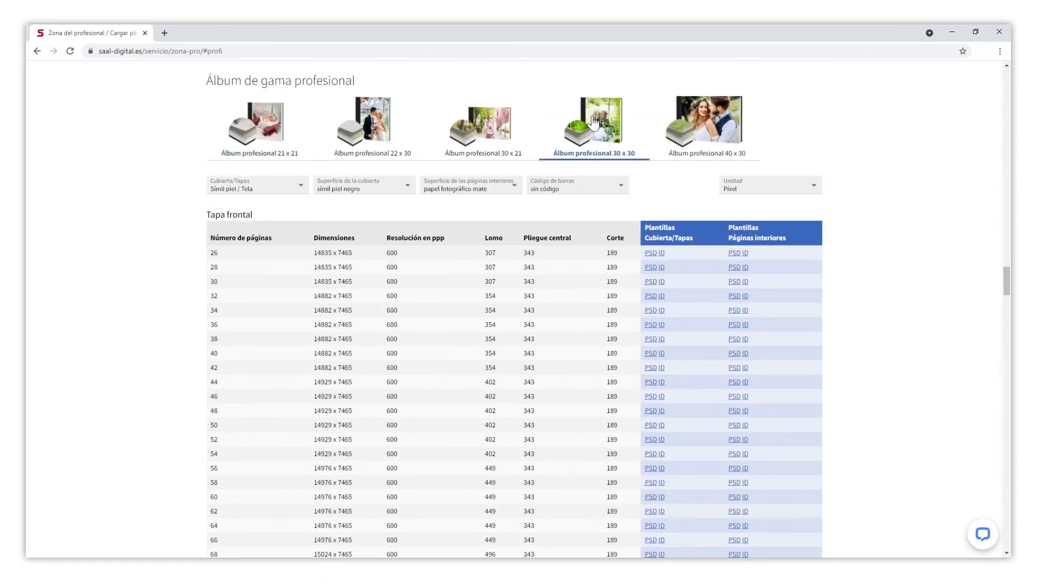
{"action": "left_click", "coordinate": [300, 185]}
{"action": "left_click", "coordinate": [289, 202]}
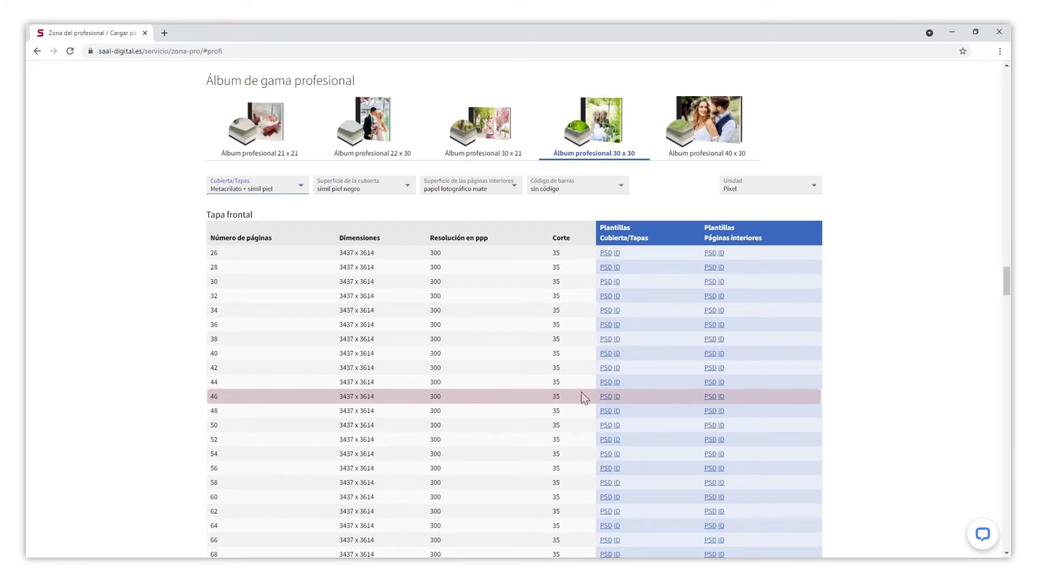
{"action": "left_click", "coordinate": [617, 397]}
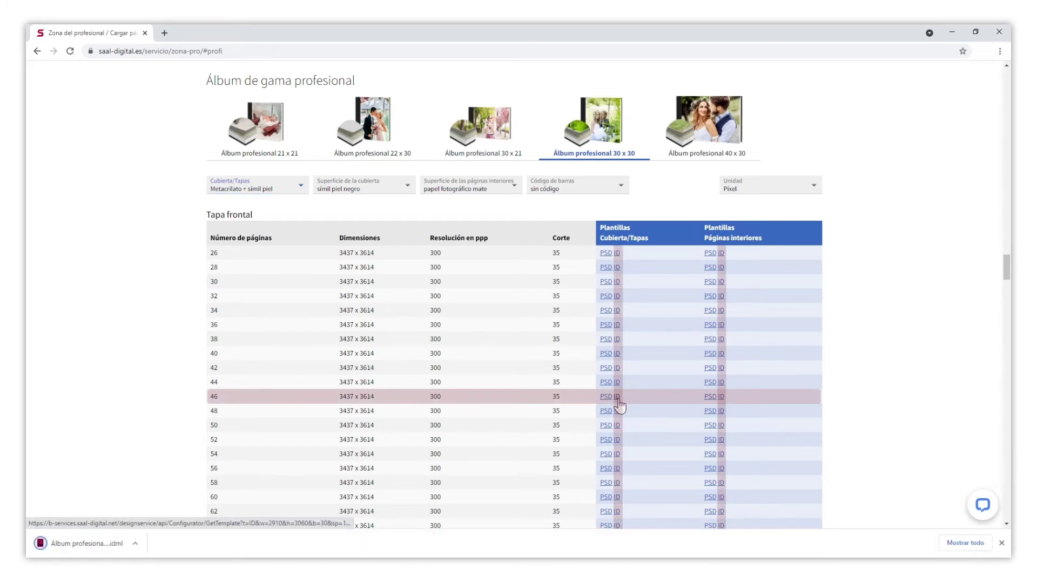
{"action": "left_click", "coordinate": [721, 398]}
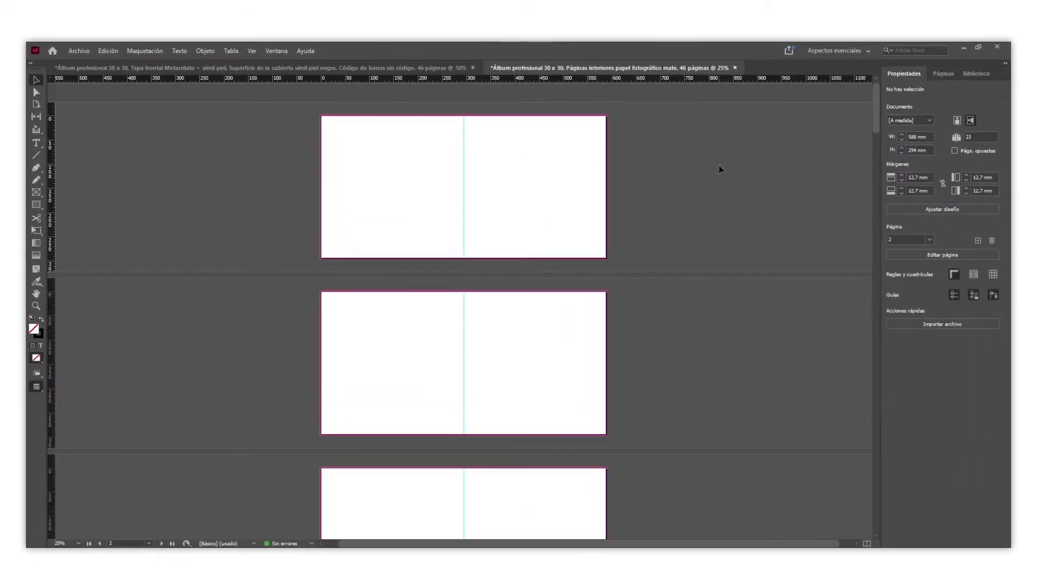
In InDesign, place img_001 from the Boda folder on the cover template, spanning the full bleed width.
{"action": "mouse_move", "coordinate": [876, 115]}
{"action": "left_mouse_down"}
{"action": "mouse_move", "coordinate": [875, 528]}
{"action": "mouse_move", "coordinate": [869, 107]}
{"action": "left_mouse_up"}
{"action": "key", "text": "ctrl+Tab"}
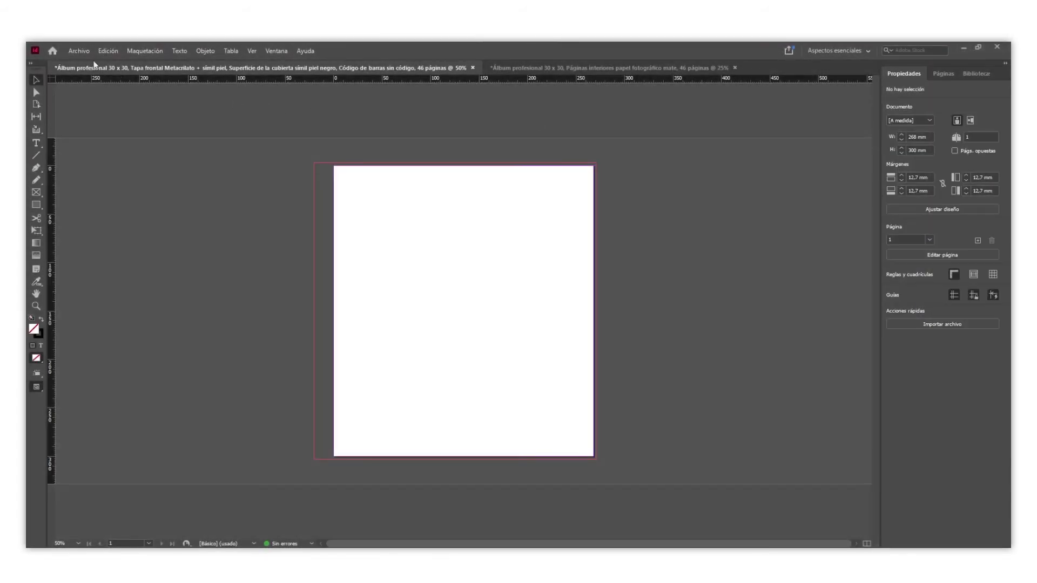
{"action": "left_click", "coordinate": [79, 51]}
{"action": "left_click", "coordinate": [99, 184]}
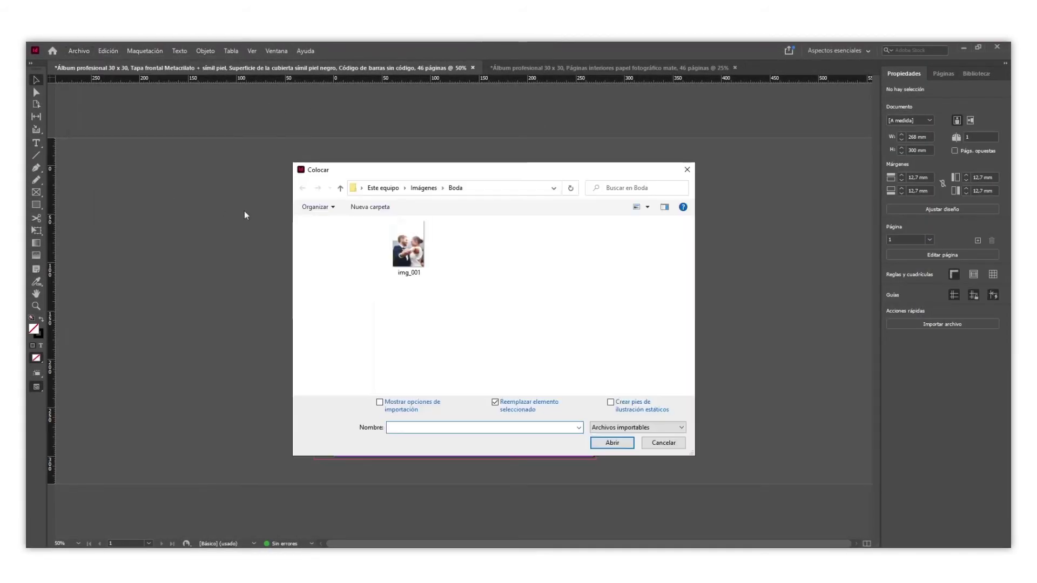
{"action": "left_click", "coordinate": [409, 246]}
{"action": "left_click", "coordinate": [615, 443]}
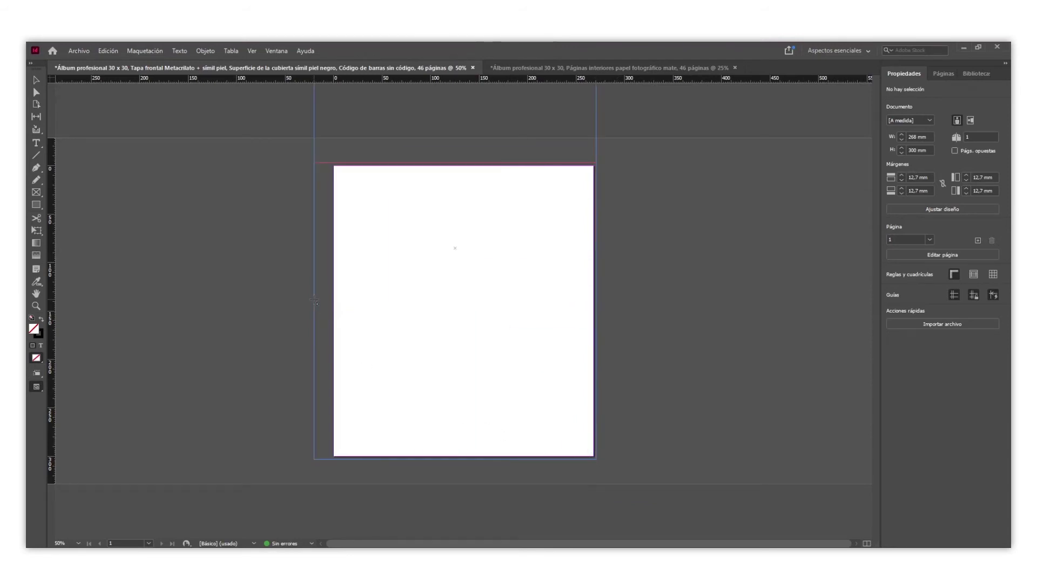
{"action": "left_click", "coordinate": [315, 301]}
{"action": "left_click", "coordinate": [280, 298]}
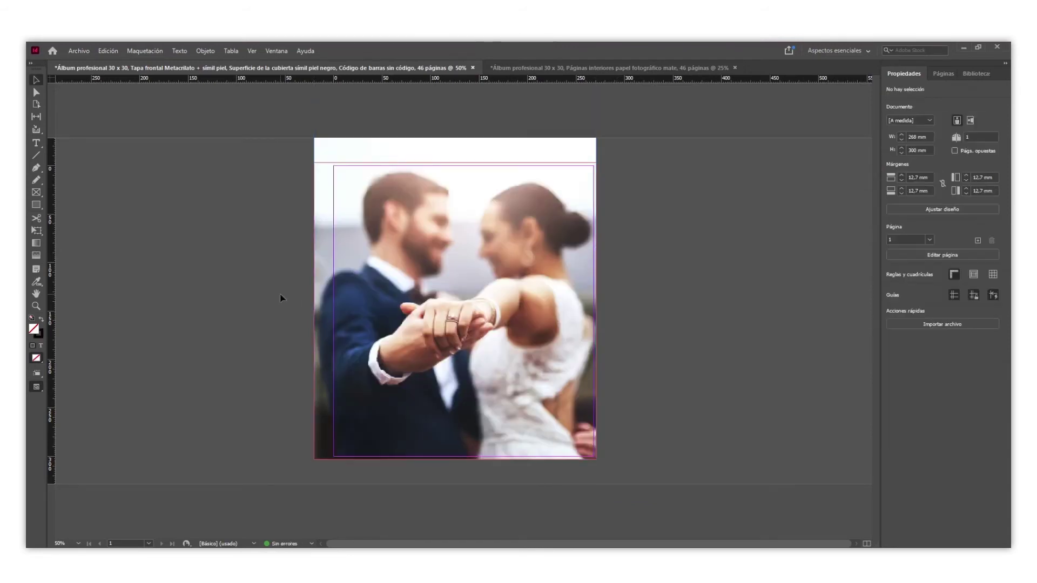
Load the Saal Digital settings file from the Preset folder as an Adobe PDF preset.
{"action": "left_click", "coordinate": [81, 52]}
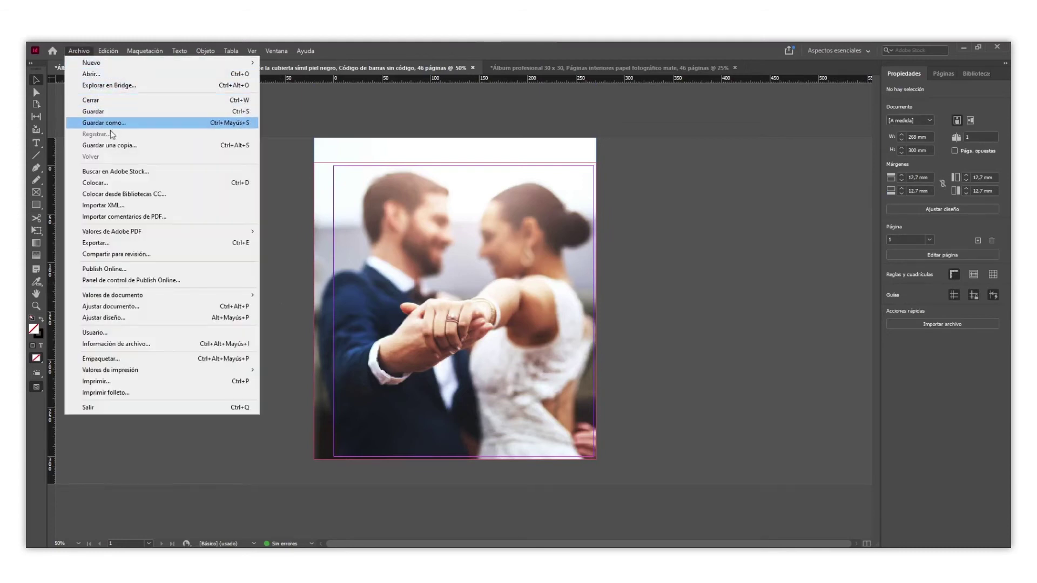
{"action": "mouse_move", "coordinate": [241, 238]}
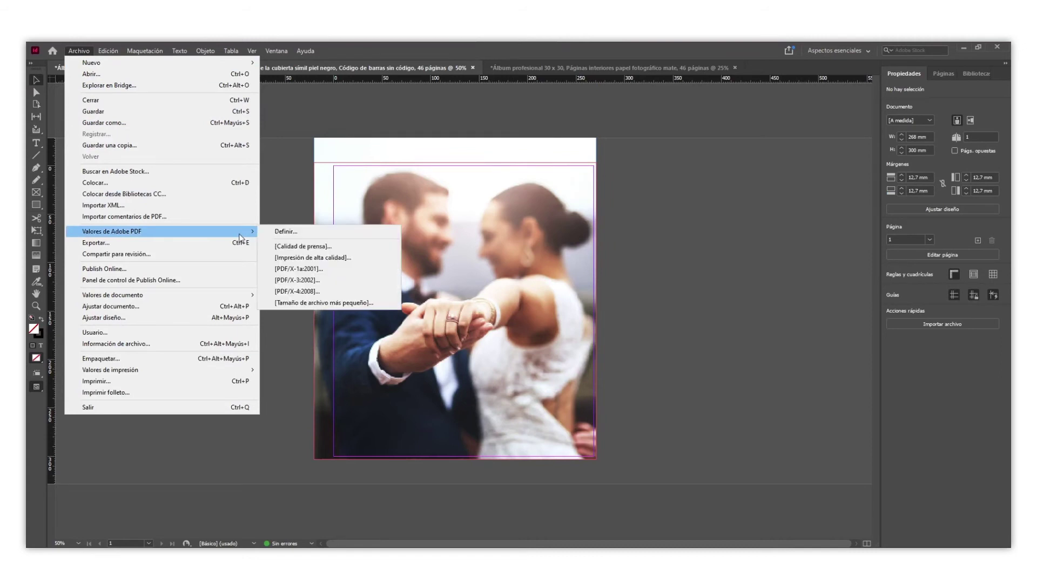
{"action": "left_click", "coordinate": [285, 235]}
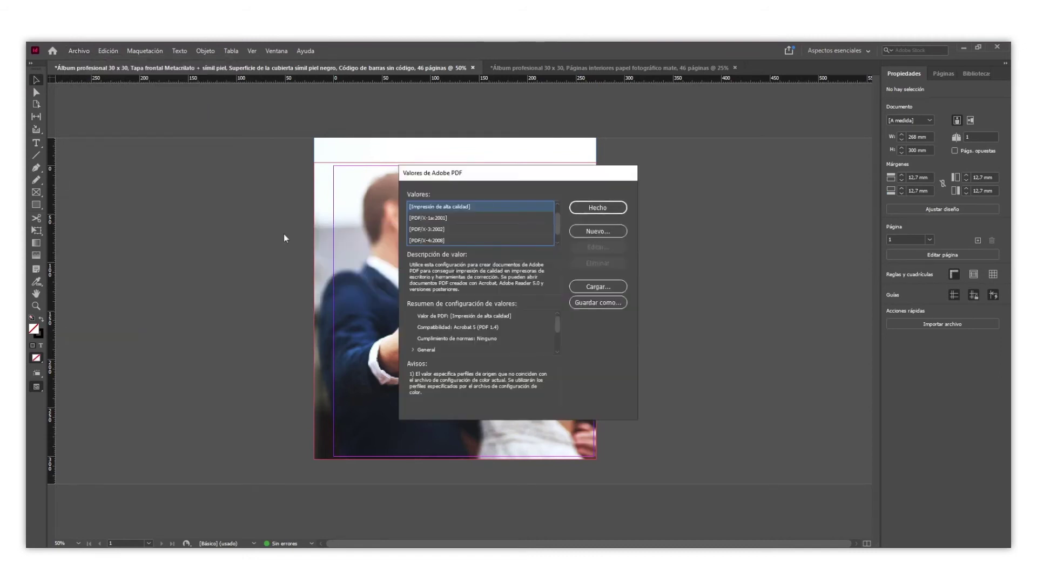
{"action": "left_click", "coordinate": [597, 286]}
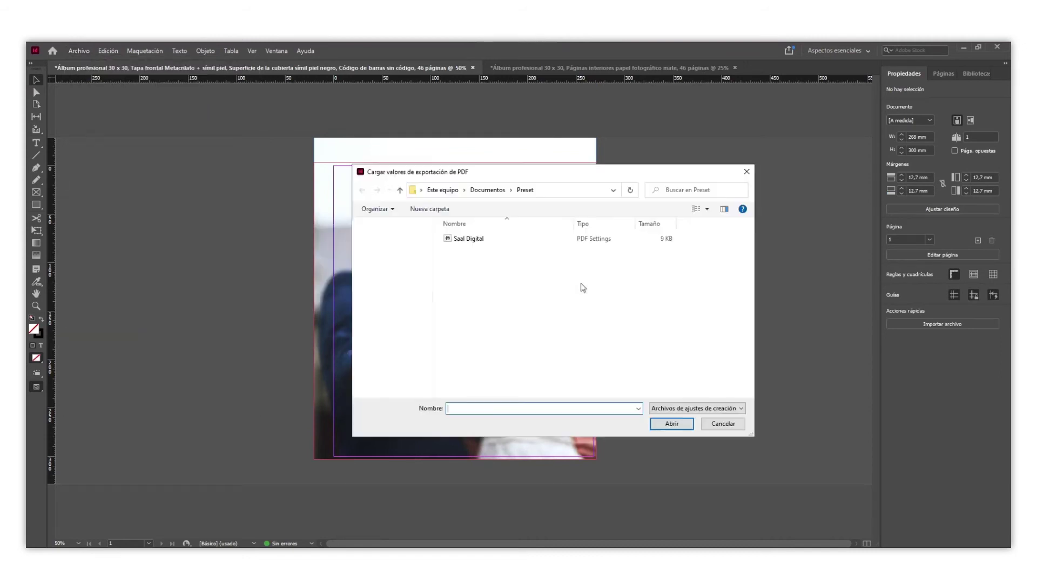
{"action": "left_click", "coordinate": [476, 241]}
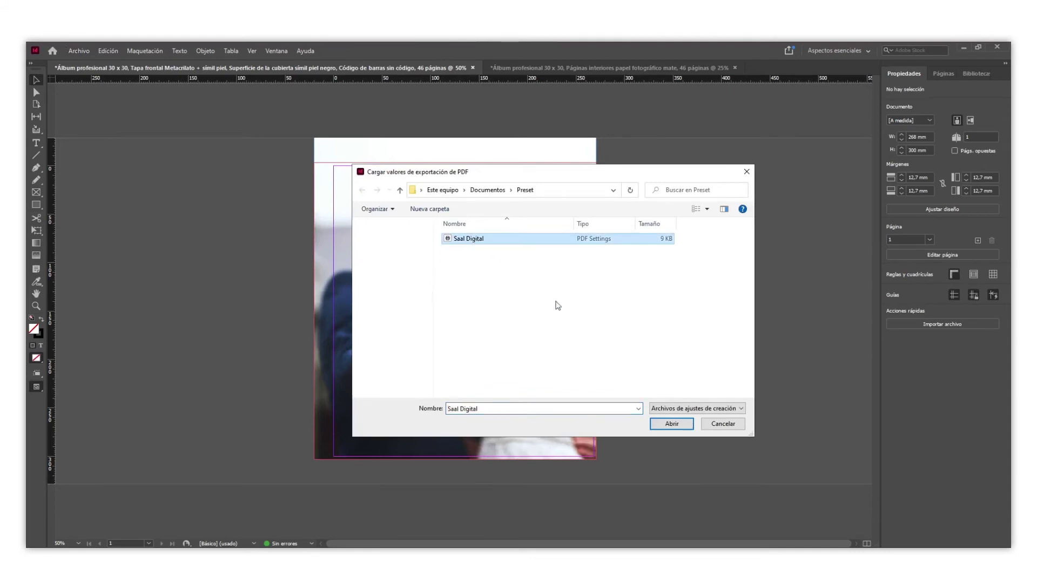
{"action": "left_click", "coordinate": [671, 424]}
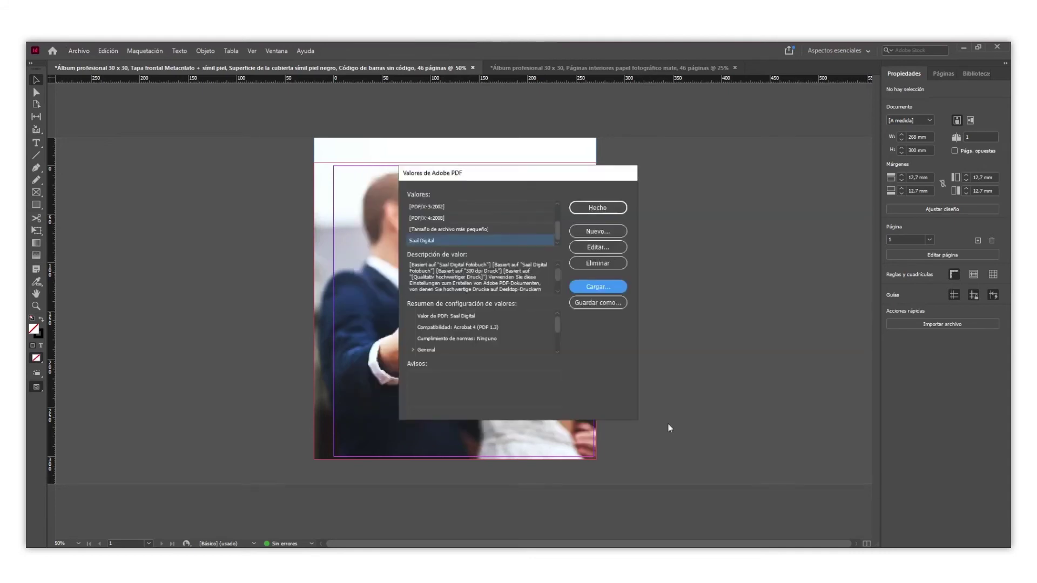
{"action": "left_click", "coordinate": [594, 207]}
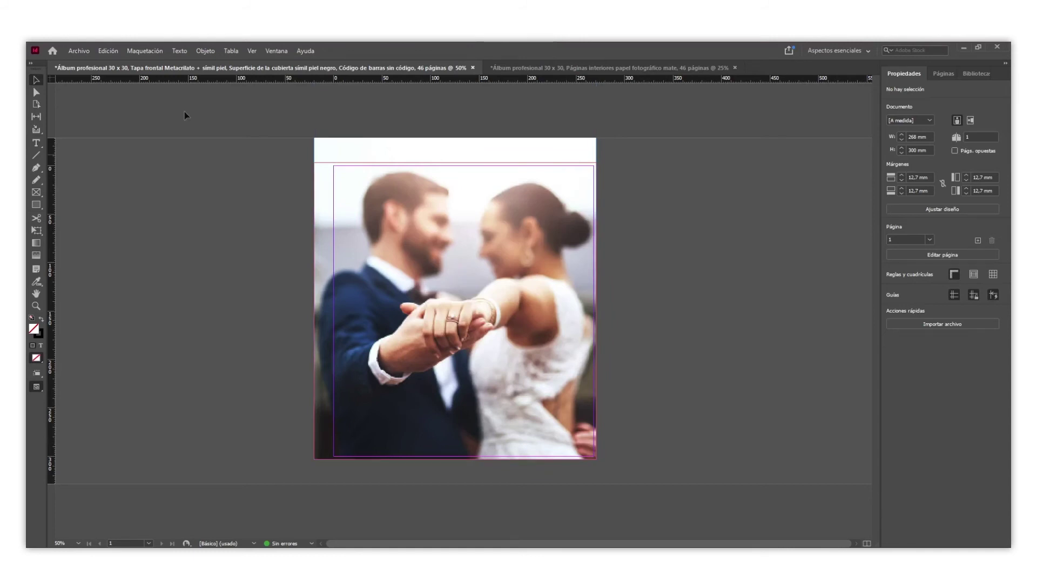
Export the cover as a PDF to the Boda PDF folder with the Saal Digital preset, and switch to the Pages.indd document.
{"action": "left_click", "coordinate": [73, 55]}
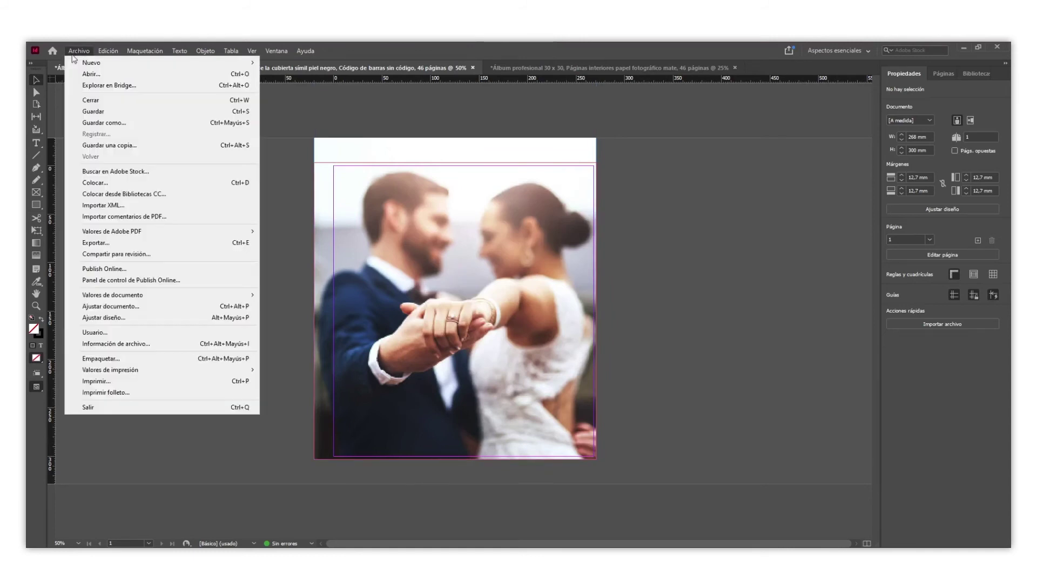
{"action": "mouse_move", "coordinate": [244, 234]}
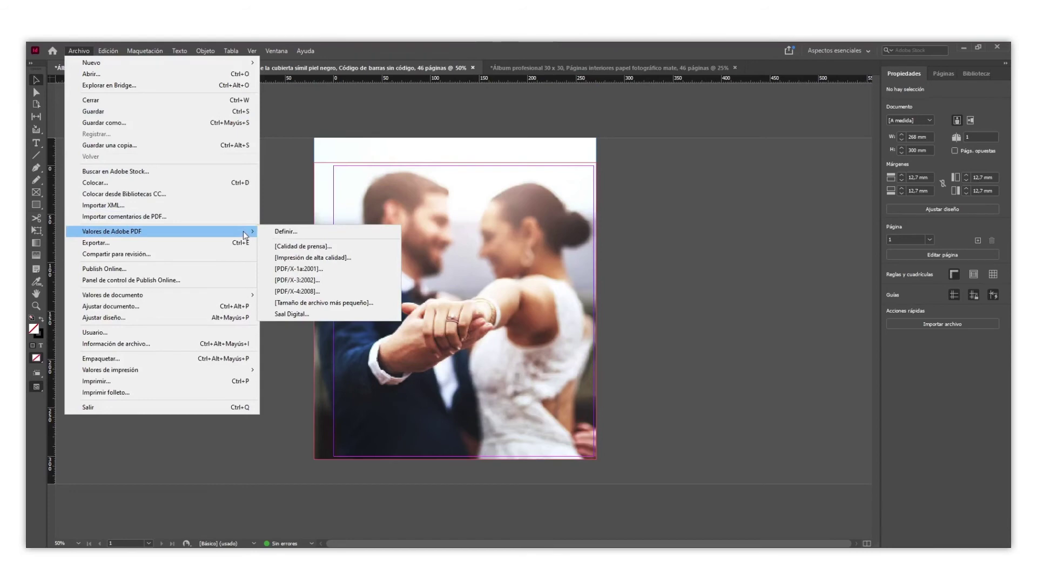
{"action": "left_click", "coordinate": [292, 314]}
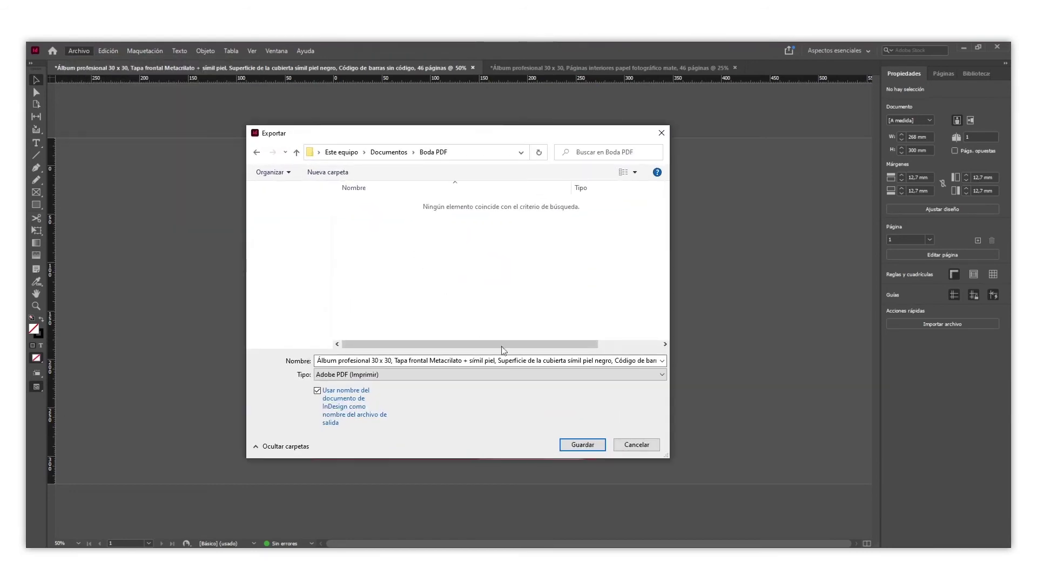
{"action": "left_click", "coordinate": [576, 446]}
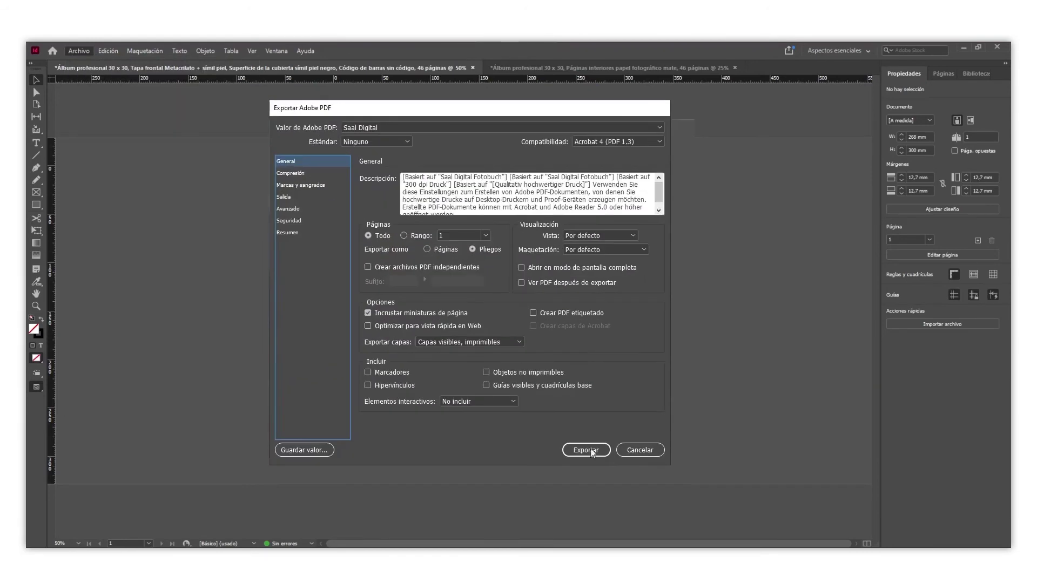
{"action": "left_click", "coordinate": [591, 449]}
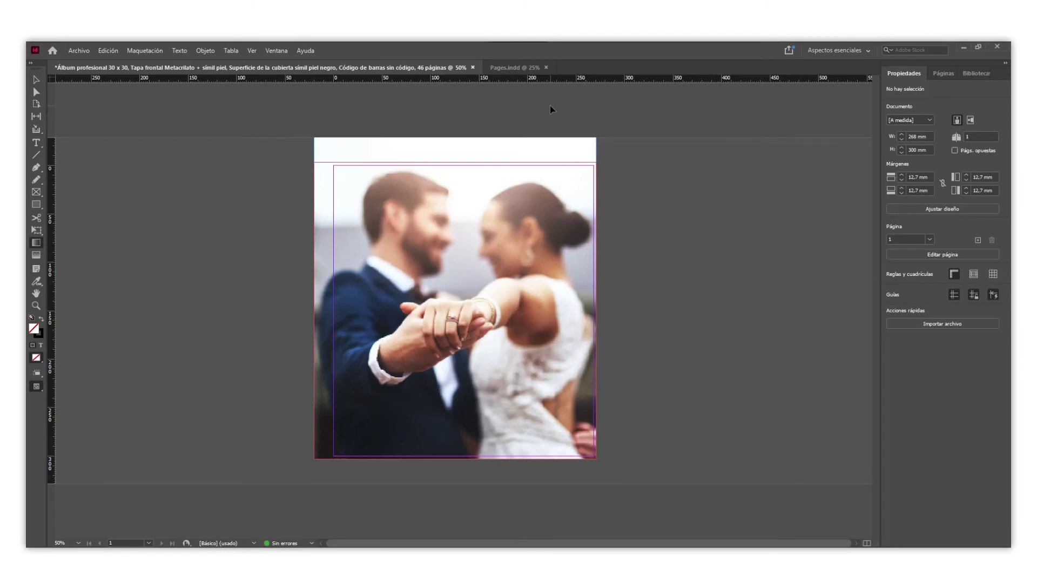
{"action": "left_click", "coordinate": [523, 67]}
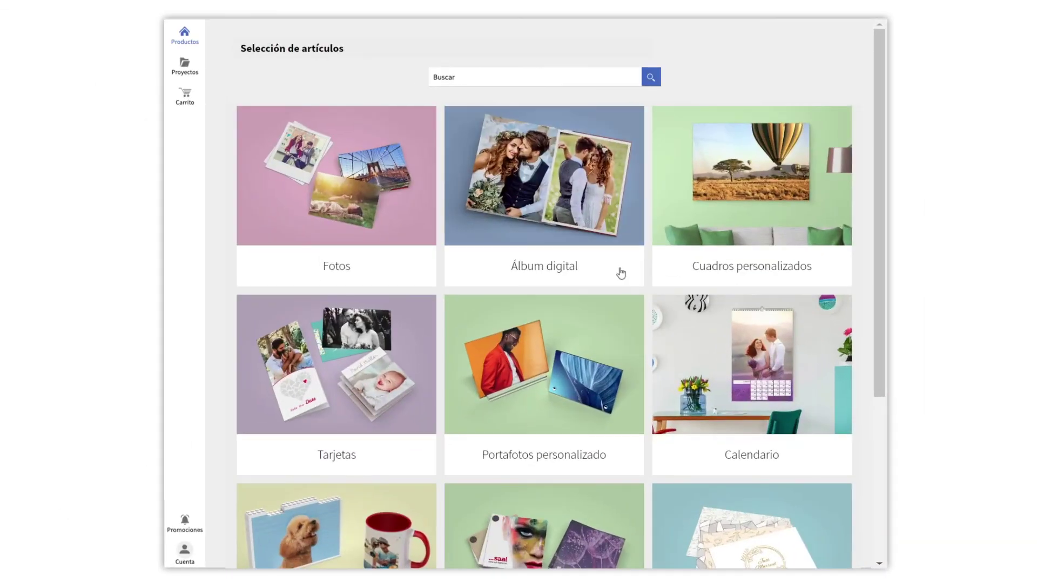
In the Saal Digital ordering app, choose the Álbum profesional 30 x 30 product from the Álbum de gama profesional range.
{"action": "left_click", "coordinate": [621, 274]}
{"action": "left_click", "coordinate": [682, 270]}
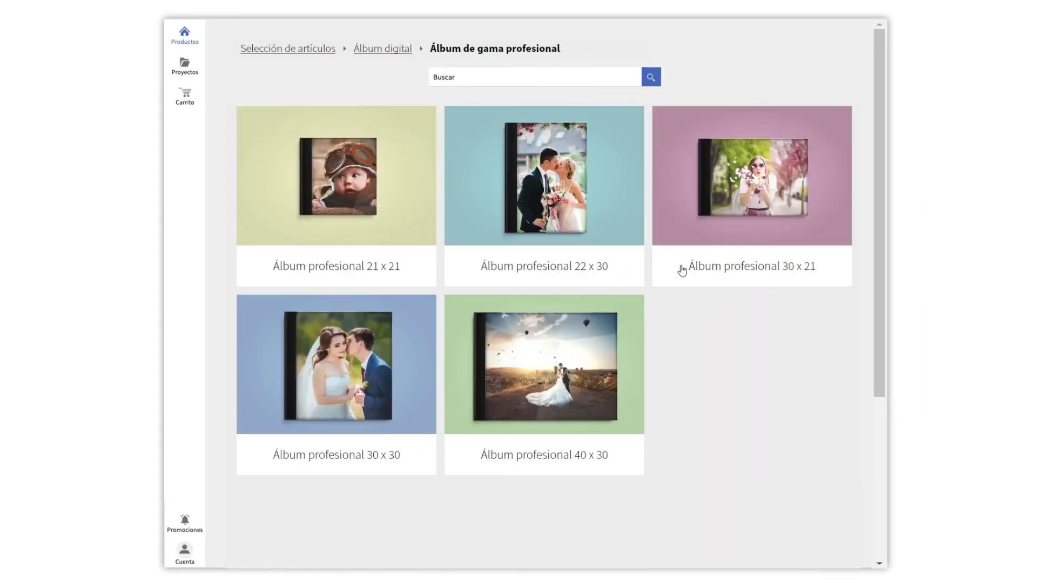
{"action": "left_click", "coordinate": [421, 354]}
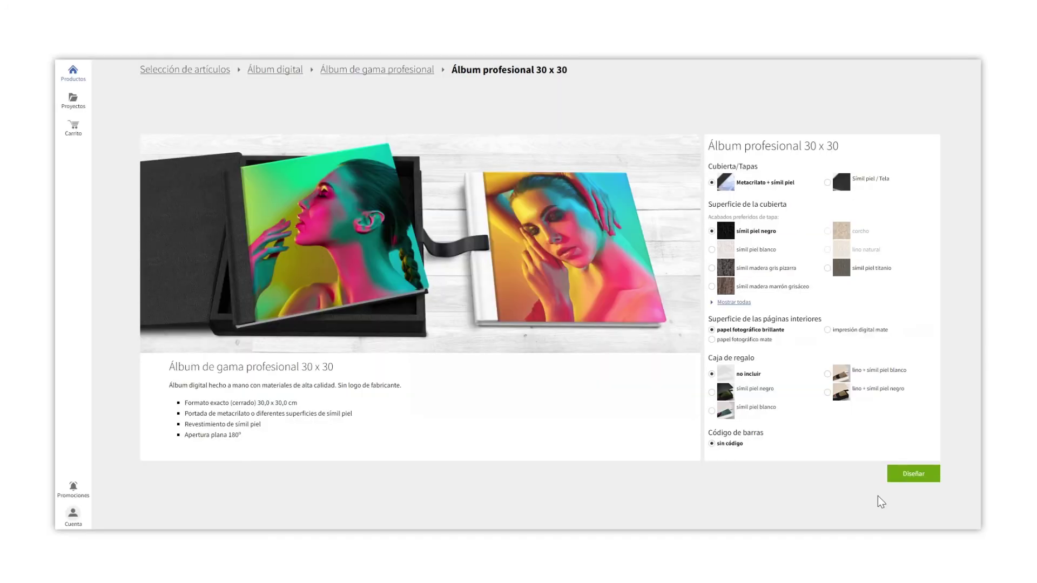
Start designing the Álbum profesional 30 x 30 with Carga de PDF and upload both album PDFs from the Boda PDF folder.
{"action": "left_click", "coordinate": [912, 474]}
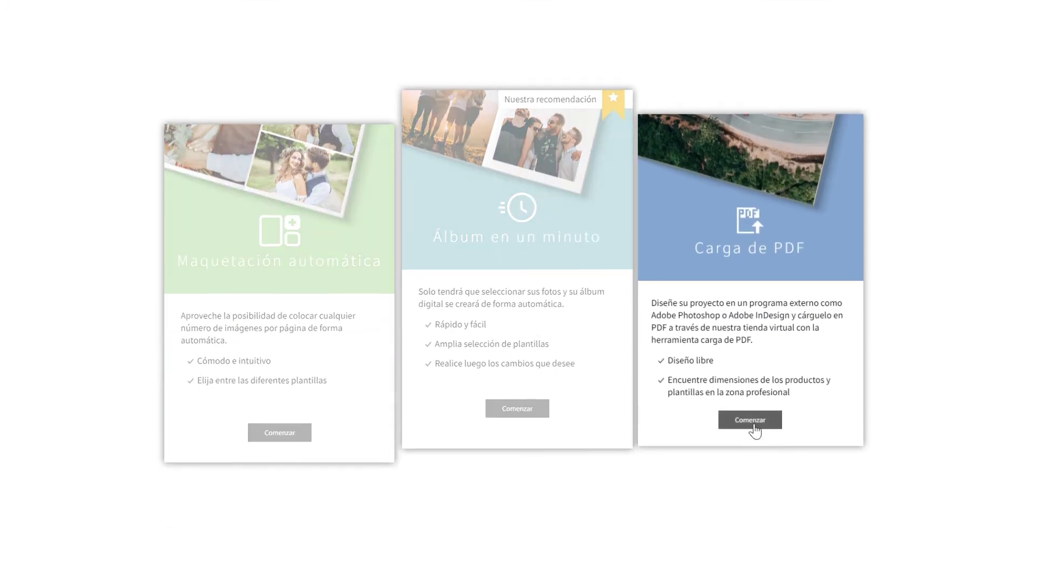
{"action": "left_click", "coordinate": [755, 428]}
{"action": "left_click", "coordinate": [508, 316]}
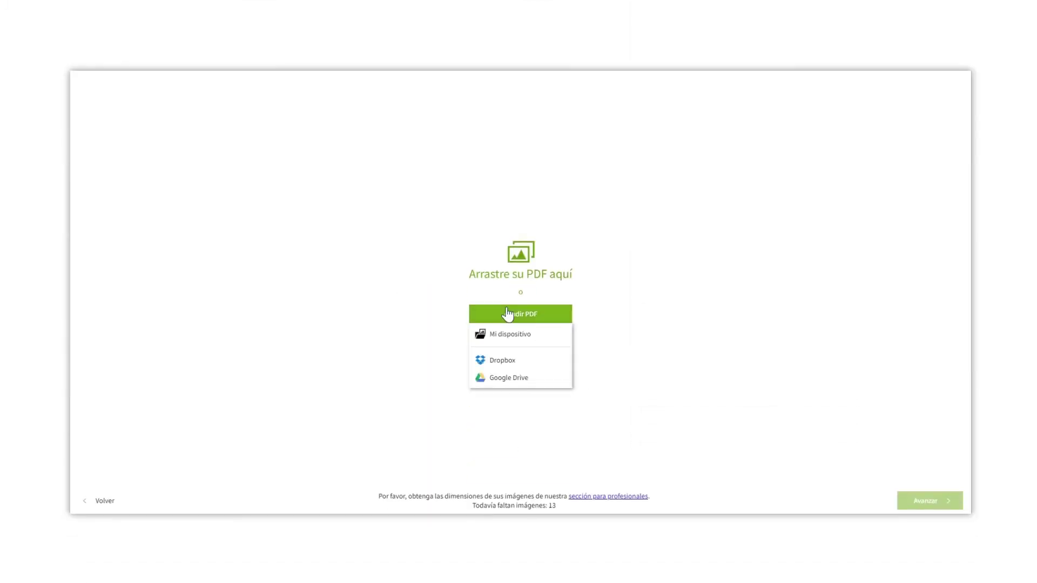
{"action": "left_click", "coordinate": [511, 334]}
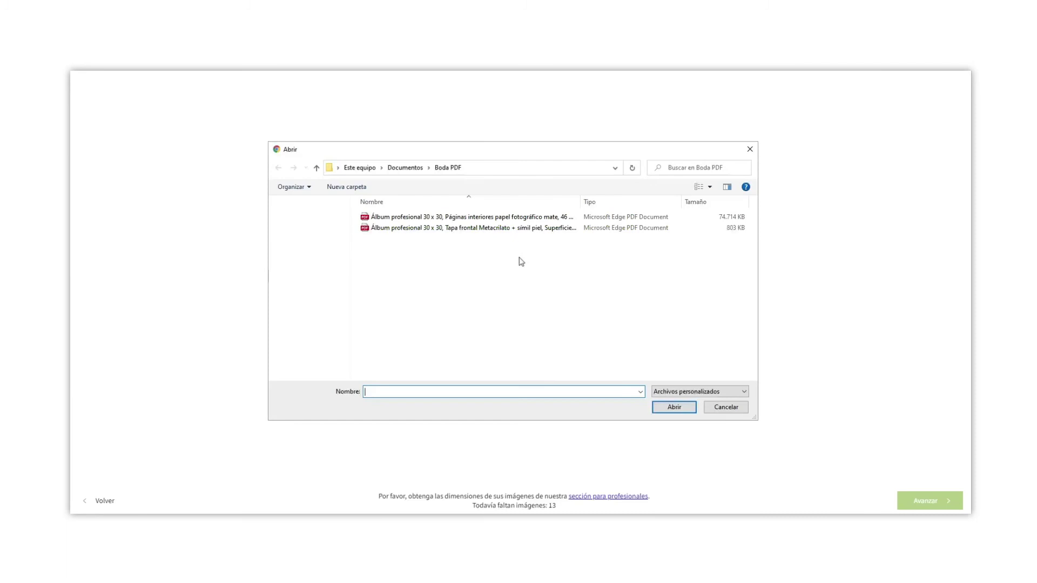
{"action": "left_click", "coordinate": [521, 218]}
{"action": "left_click", "coordinate": [521, 228], "text": "shift"}
{"action": "left_click", "coordinate": [666, 406]}
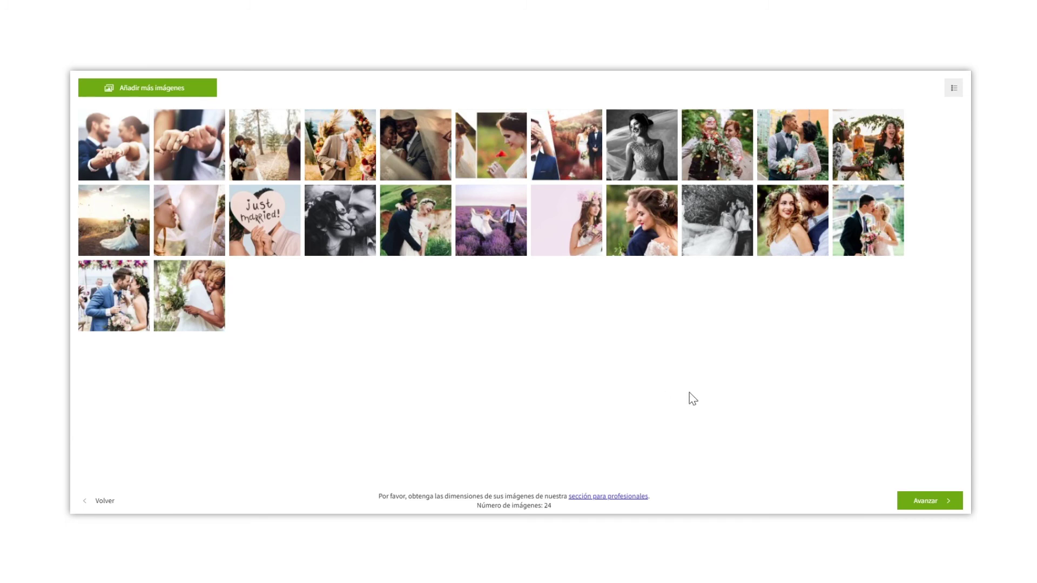
Proceed with the uploaded images and title the project "Portfolio de bodas".
{"action": "left_click", "coordinate": [926, 500]}
{"action": "type", "text": "Port"}
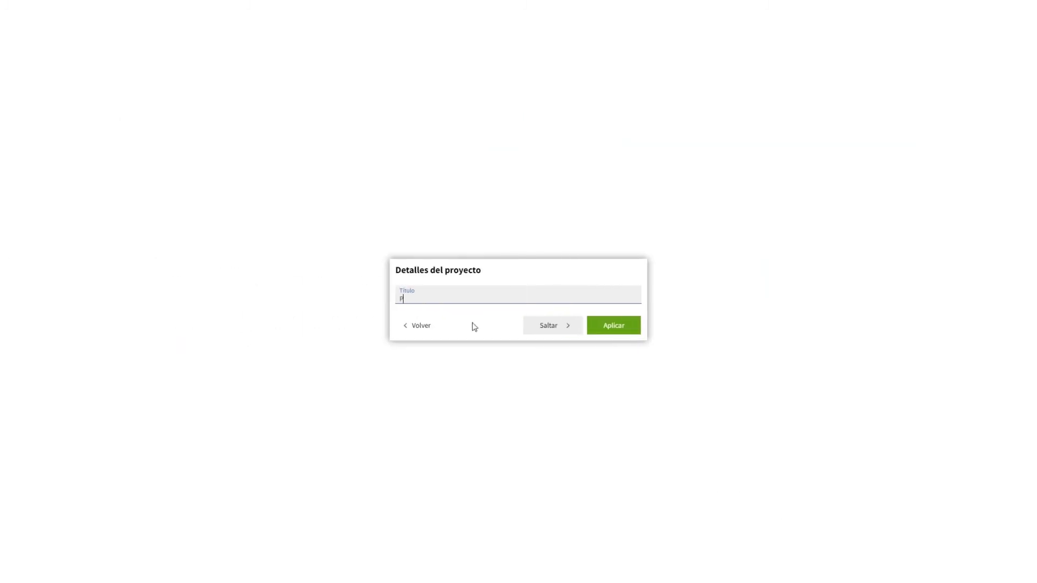
{"action": "type", "text": "folio de bodas"}
{"action": "left_click", "coordinate": [722, 325]}
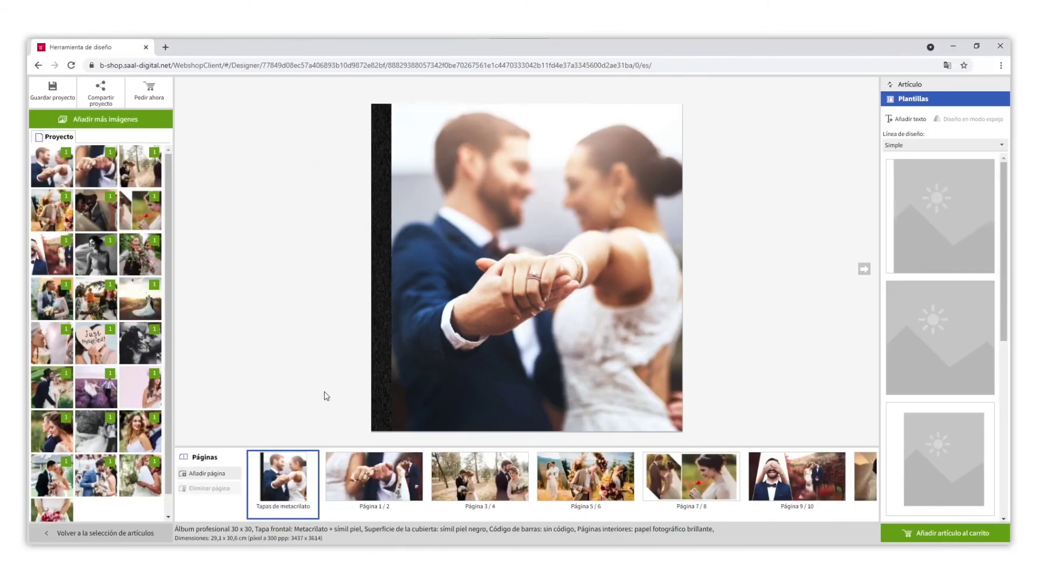
Review the first interior spreads and move the poppy photo spread from pages 7 / 8 to pages 5 / 6.
{"action": "left_click", "coordinate": [378, 465]}
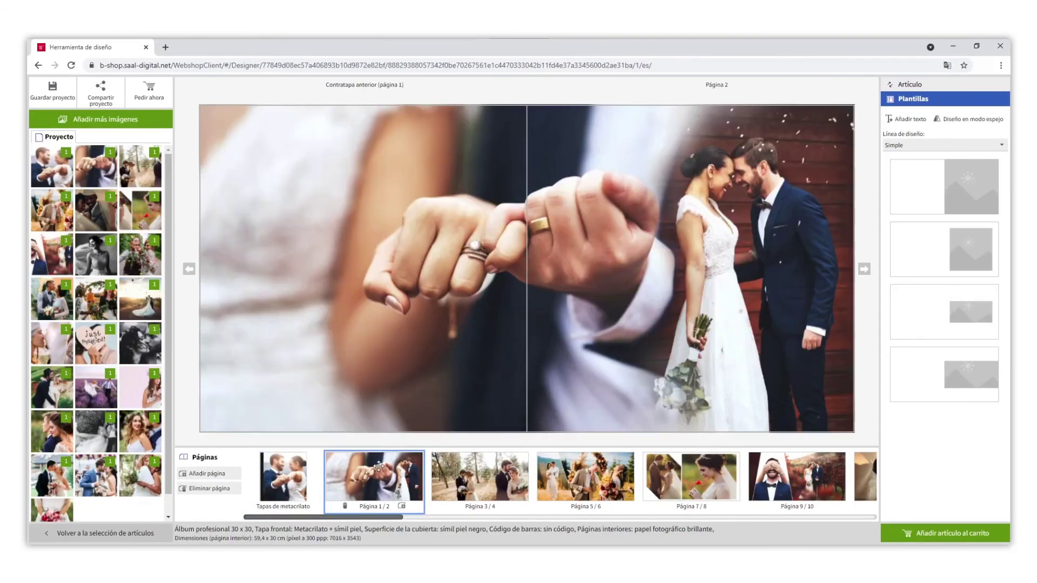
{"action": "left_click", "coordinate": [471, 467]}
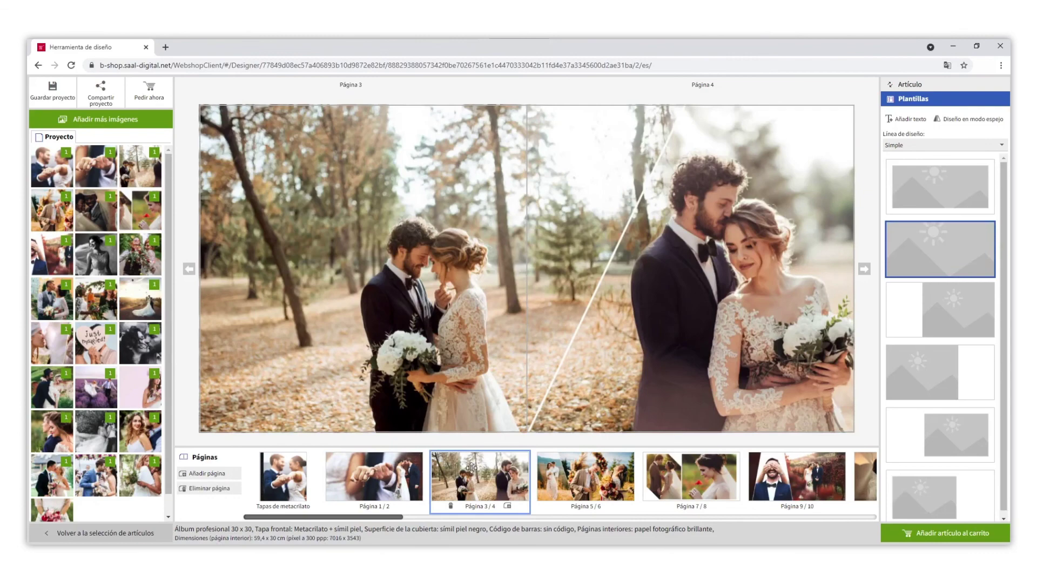
{"action": "left_click", "coordinate": [587, 470]}
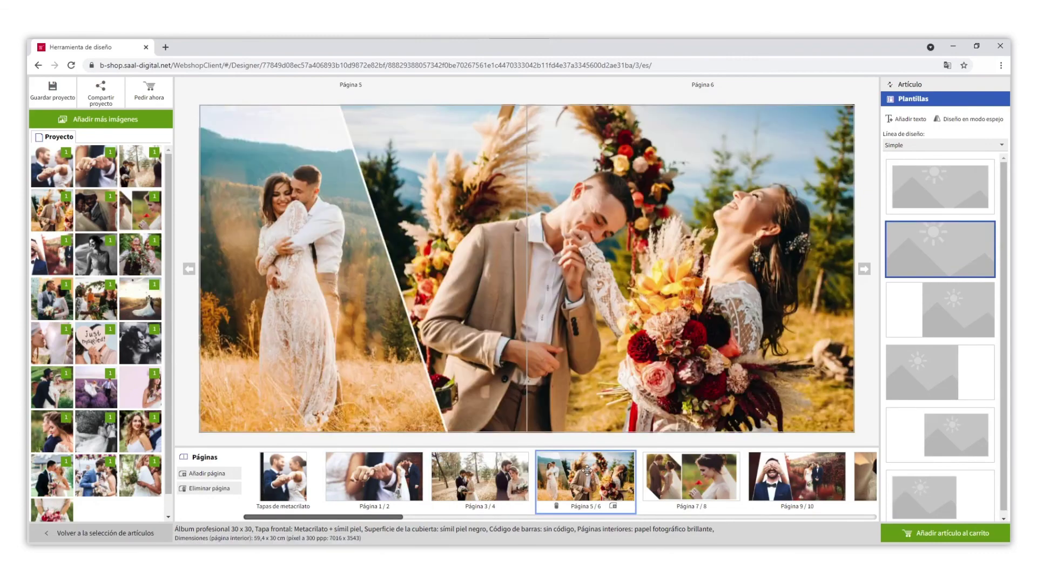
{"action": "left_click", "coordinate": [675, 472]}
{"action": "left_click_drag", "start_coordinate": [549, 473], "coordinate": [547, 469]}
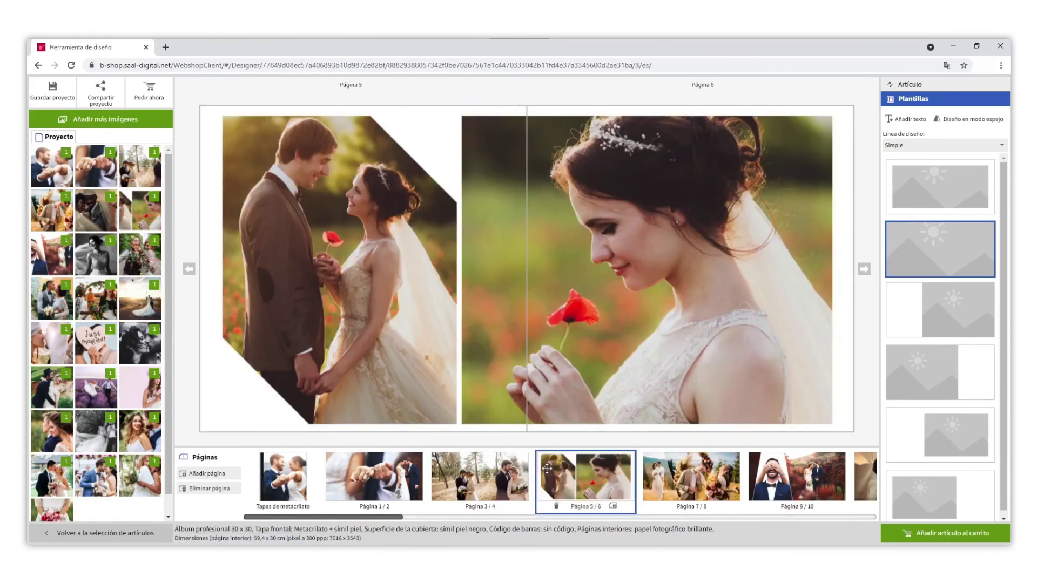
Add a new spread directly after the cover and place the photo IMG_023 from the Foto folder on it.
{"action": "left_click", "coordinate": [283, 476]}
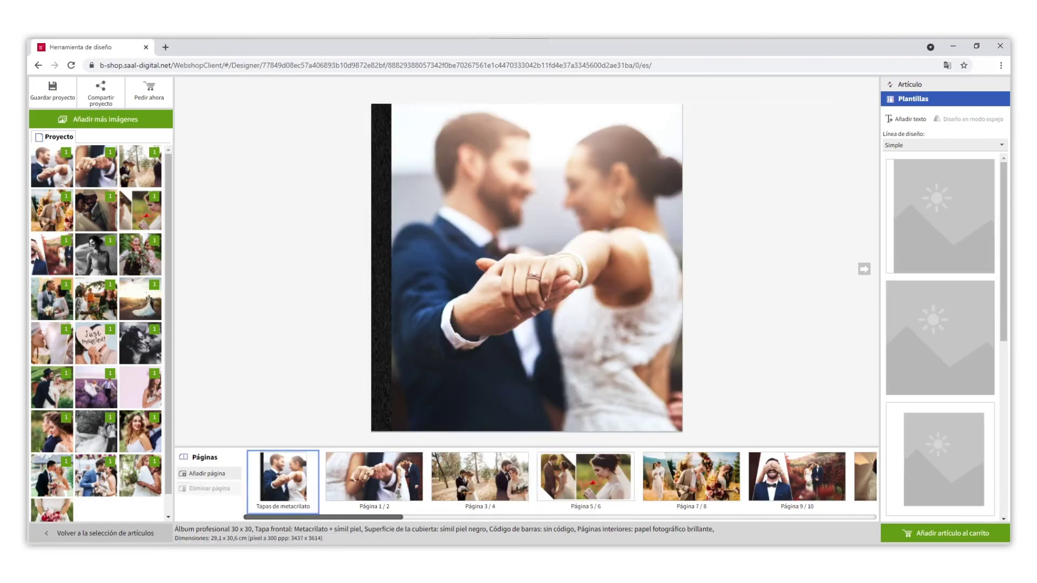
{"action": "left_click", "coordinate": [207, 473]}
{"action": "left_click", "coordinate": [372, 471]}
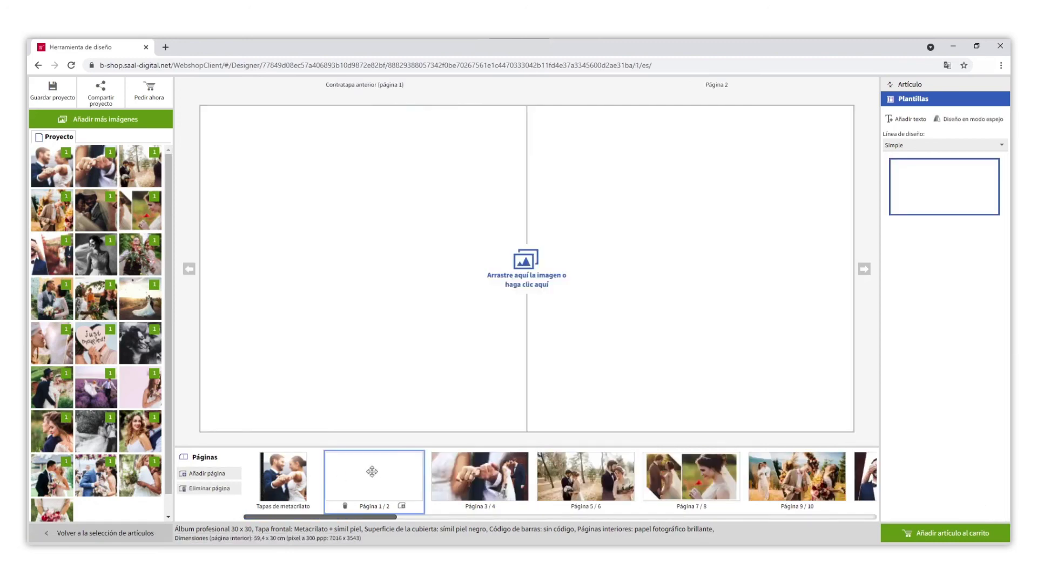
{"action": "left_click", "coordinate": [535, 287]}
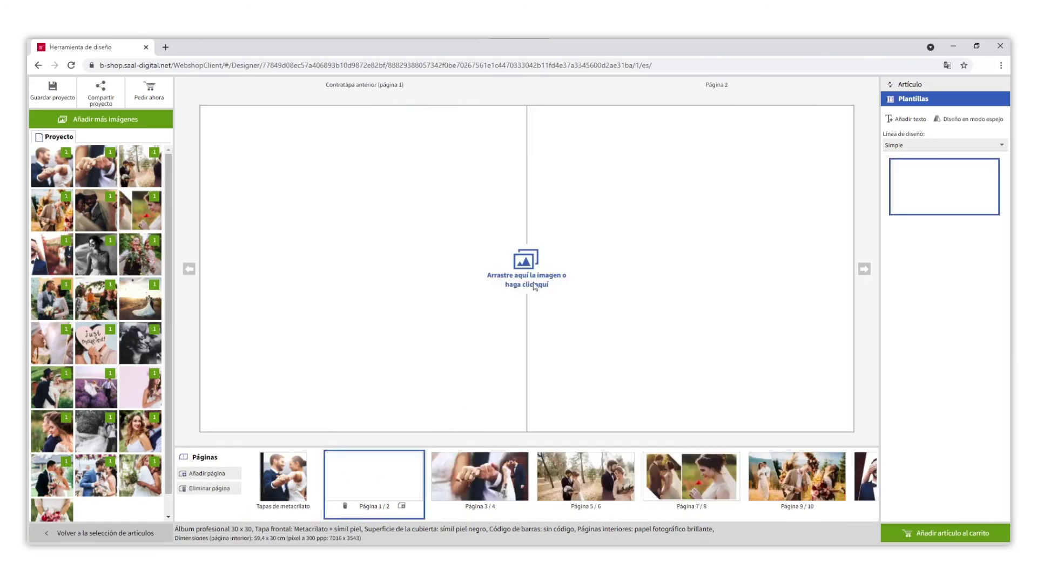
{"action": "left_click", "coordinate": [423, 236]}
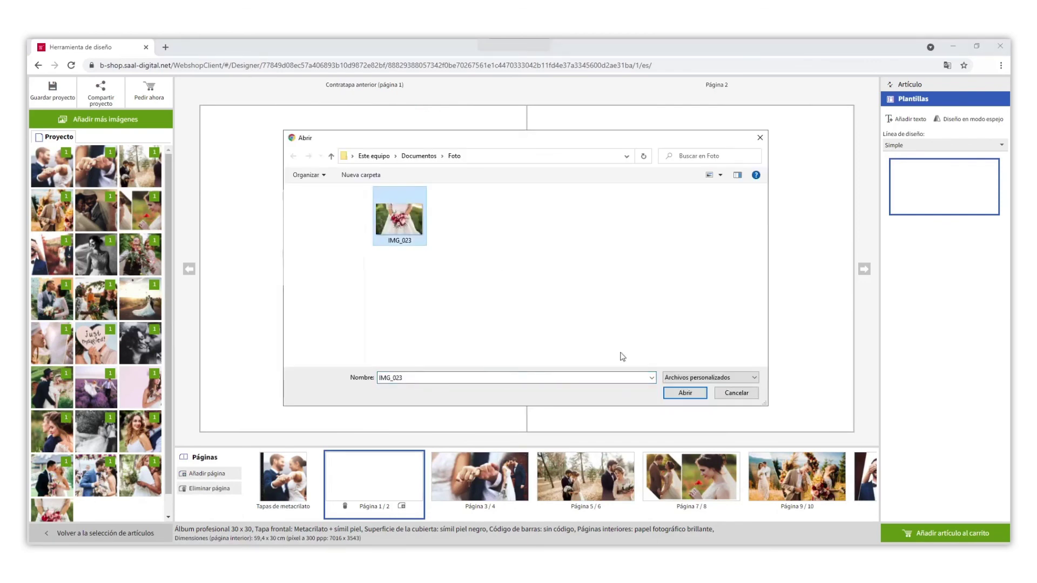
{"action": "left_click", "coordinate": [669, 393]}
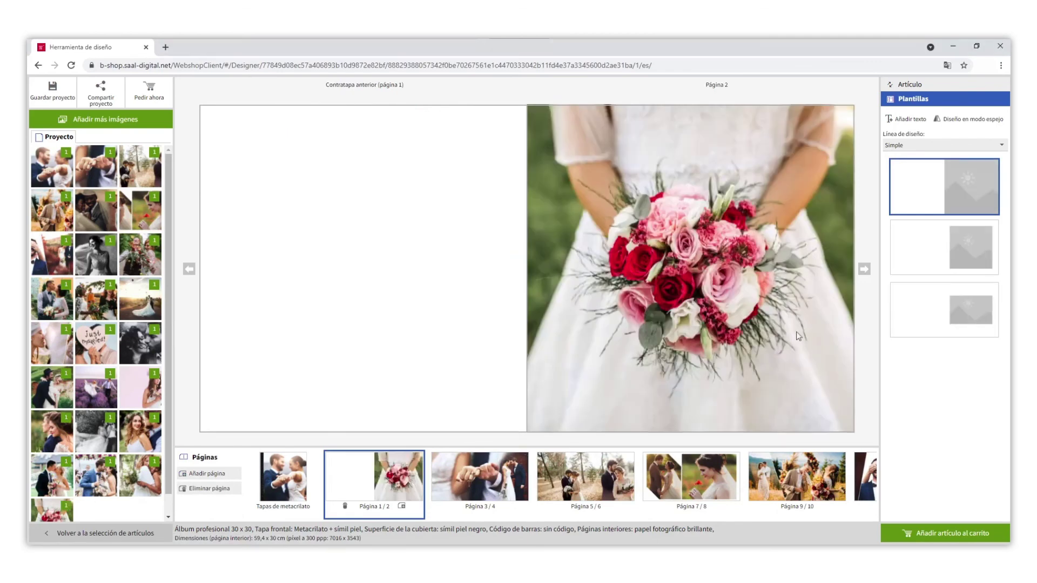
Apply the template with a large square photo inset by a white margin on page 2, and view the available design lines.
{"action": "left_click", "coordinate": [918, 265]}
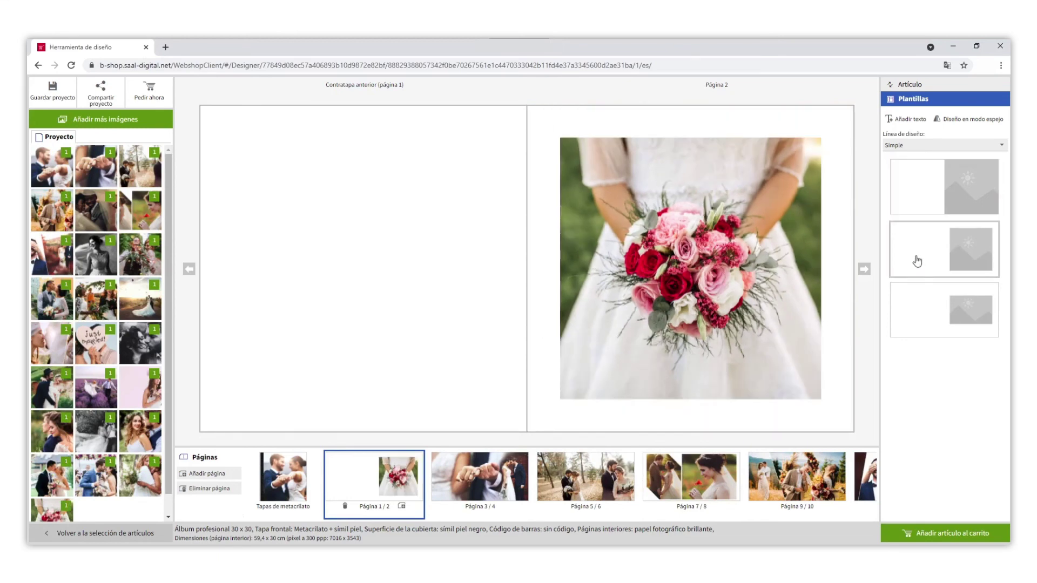
{"action": "left_click", "coordinate": [918, 144]}
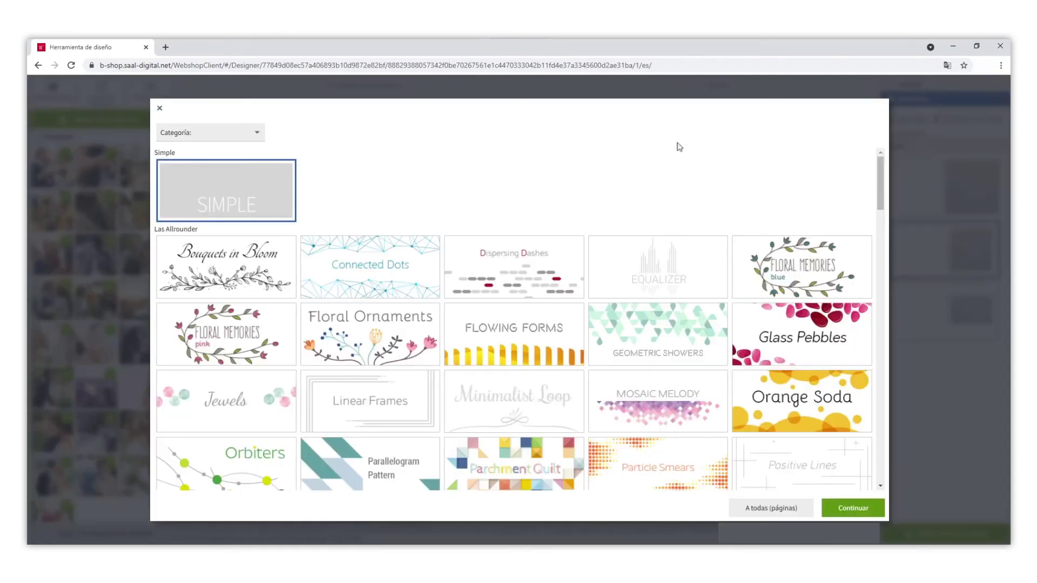
{"action": "left_click", "coordinate": [159, 108]}
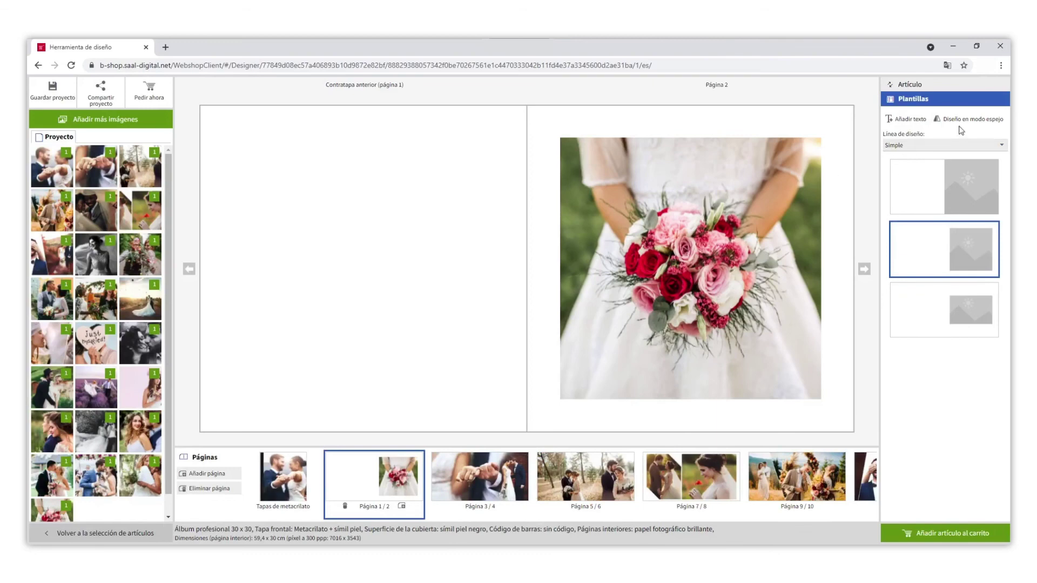